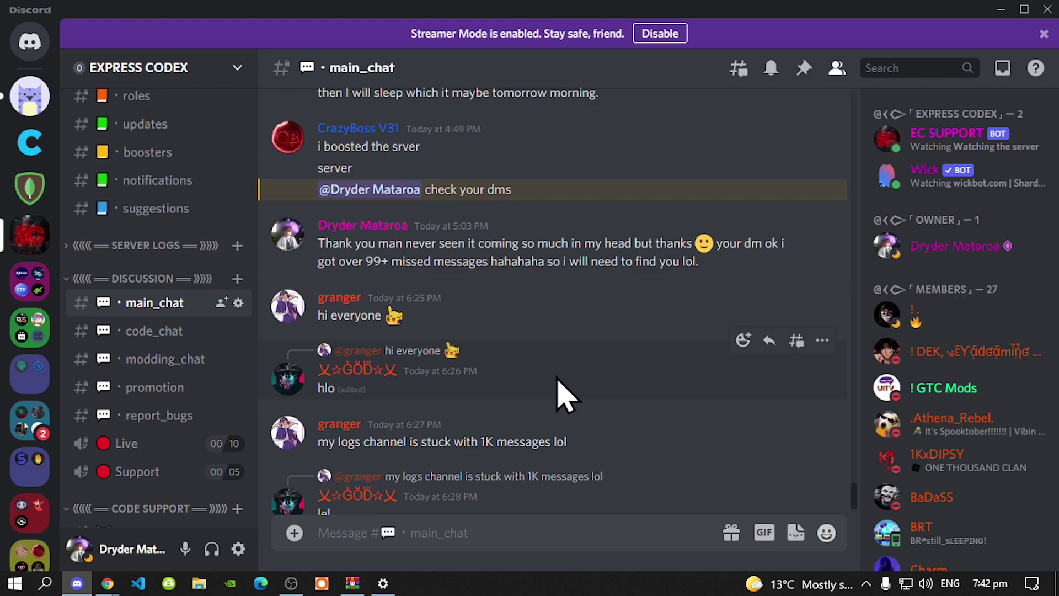
# - Scroll the Discord channel list and open the #roles channel
pyautogui.scroll(3, 171, 251)
pyautogui.scroll(5, 171, 248)
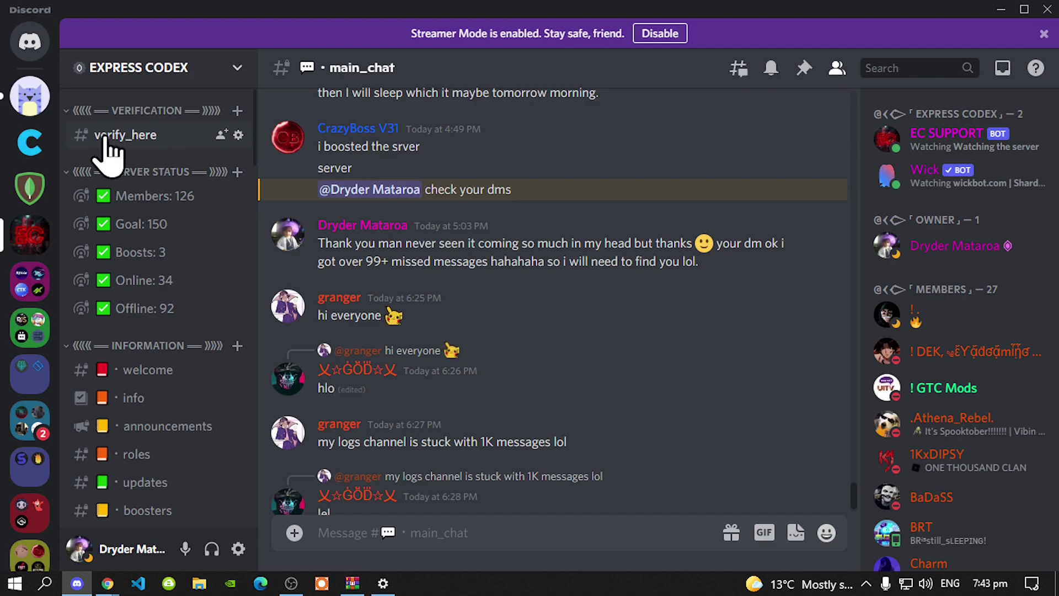
pyautogui.scroll(-2, 130, 221)
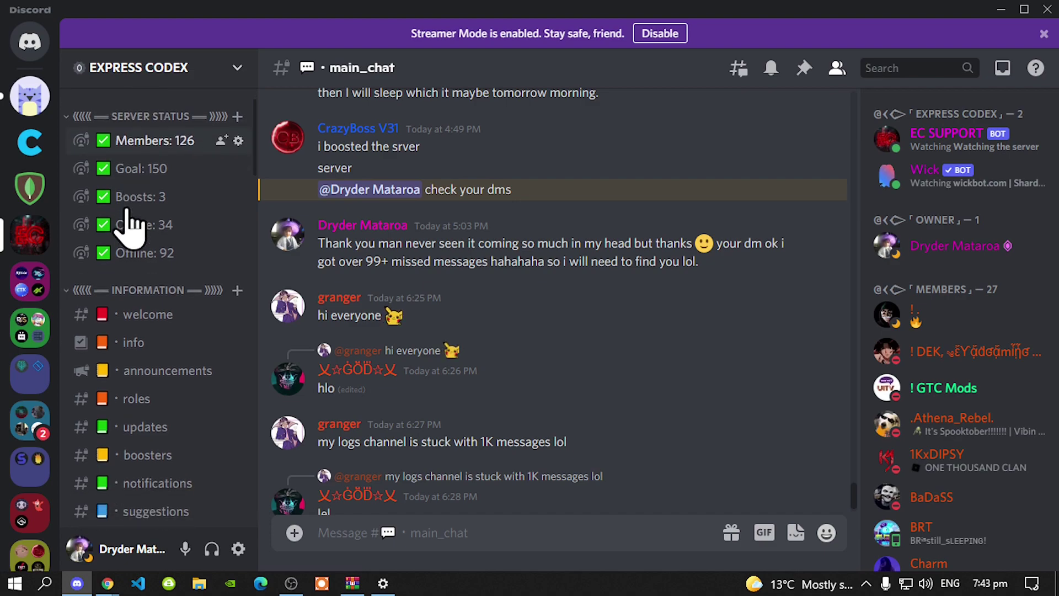
pyautogui.scroll(-2, 129, 221)
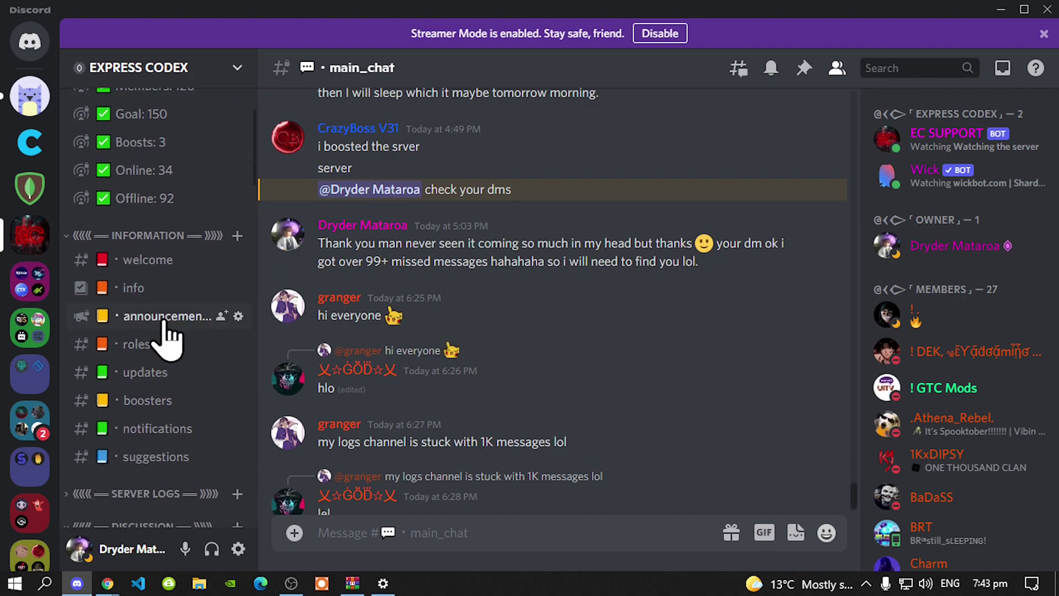
pyautogui.click(203, 353)
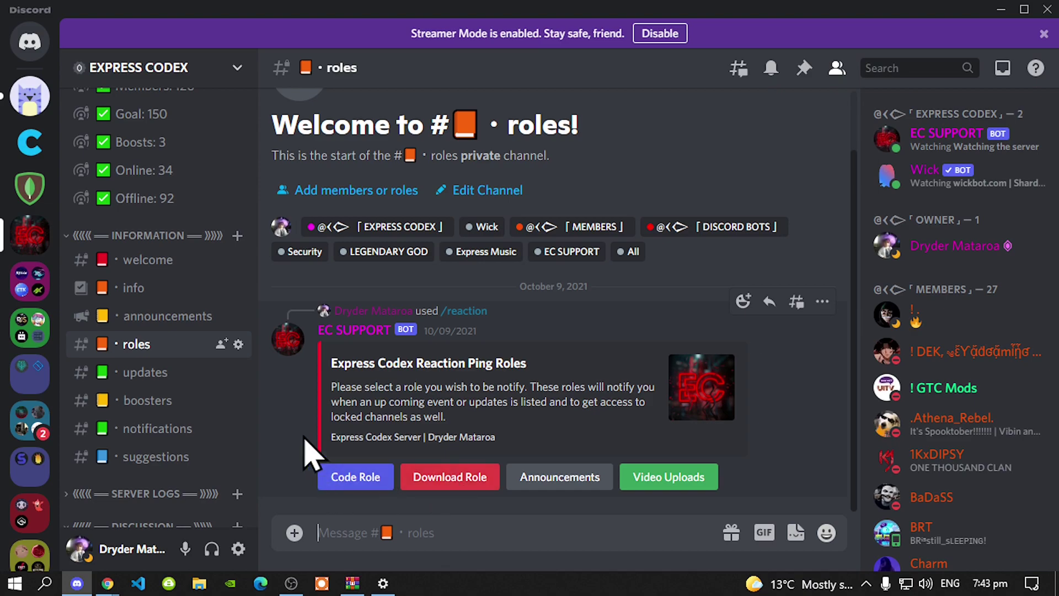
# - Scroll down to the Downloads category and open #mods_downloads with the Custom Peds post
pyautogui.scroll(-6, 106, 397)
pyautogui.scroll(-8, 163, 389)
pyautogui.scroll(-8, 165, 397)
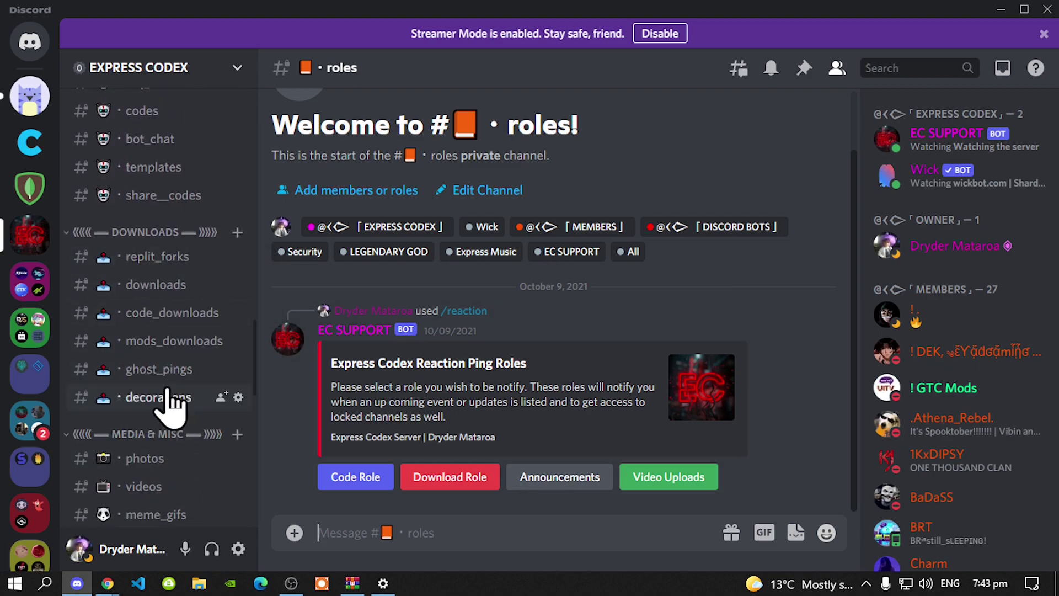
pyautogui.click(159, 342)
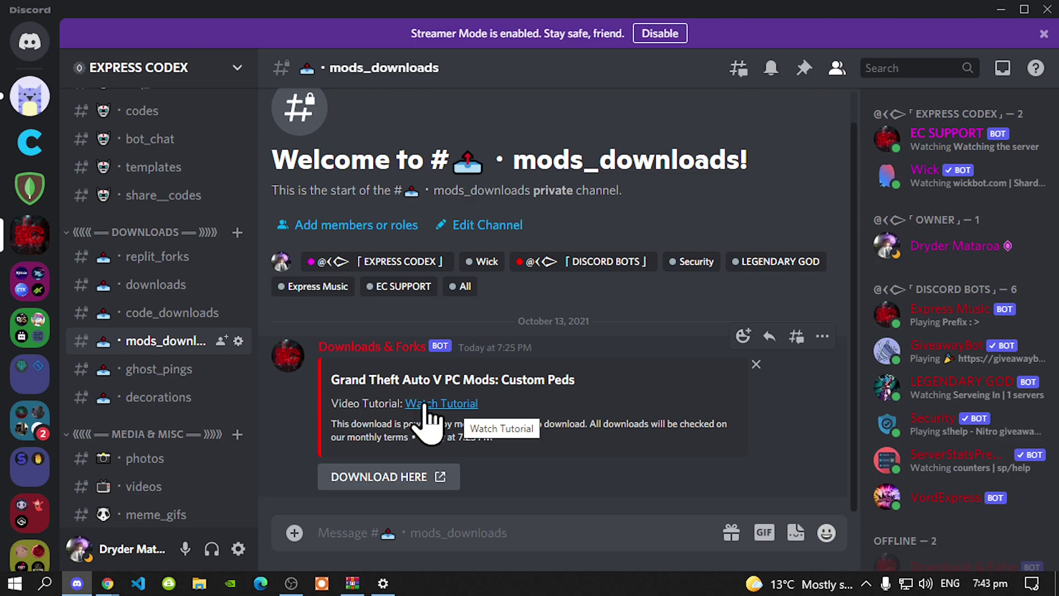
# - Follow the Custom Peds link to MediaFire's 175.4MB Custom Ped.rar page, then close the browser
pyautogui.click(386, 478)
pyautogui.click(622, 356)
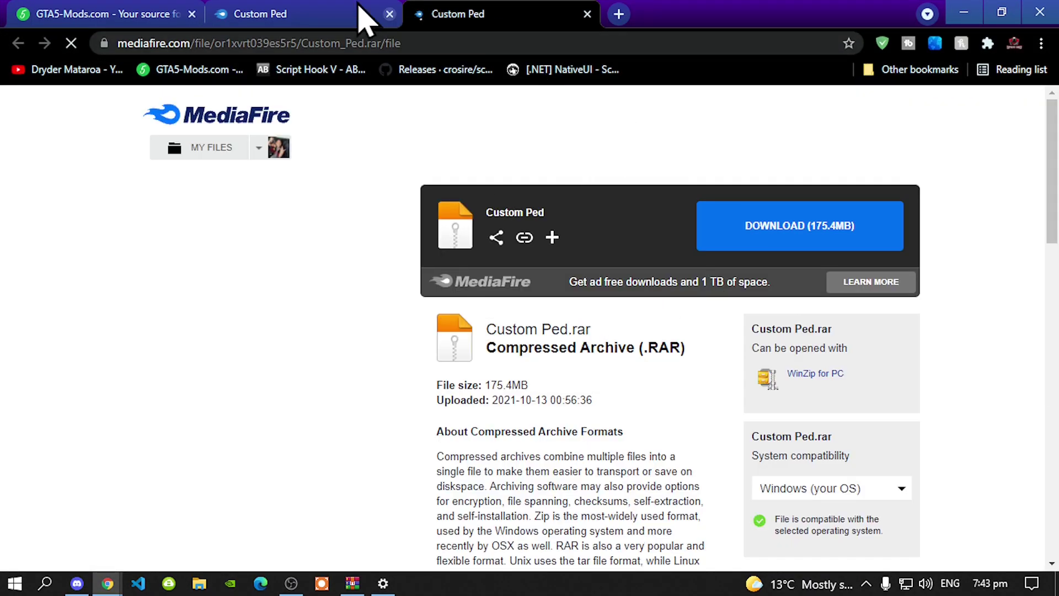
pyautogui.click(358, 11)
pyautogui.click(389, 14)
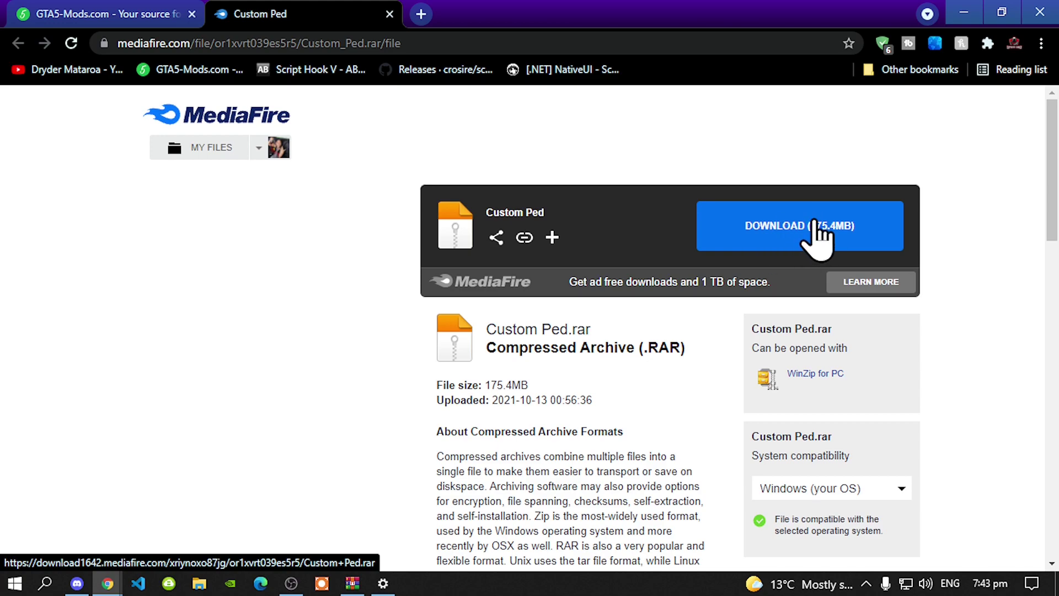
pyautogui.click(1039, 11)
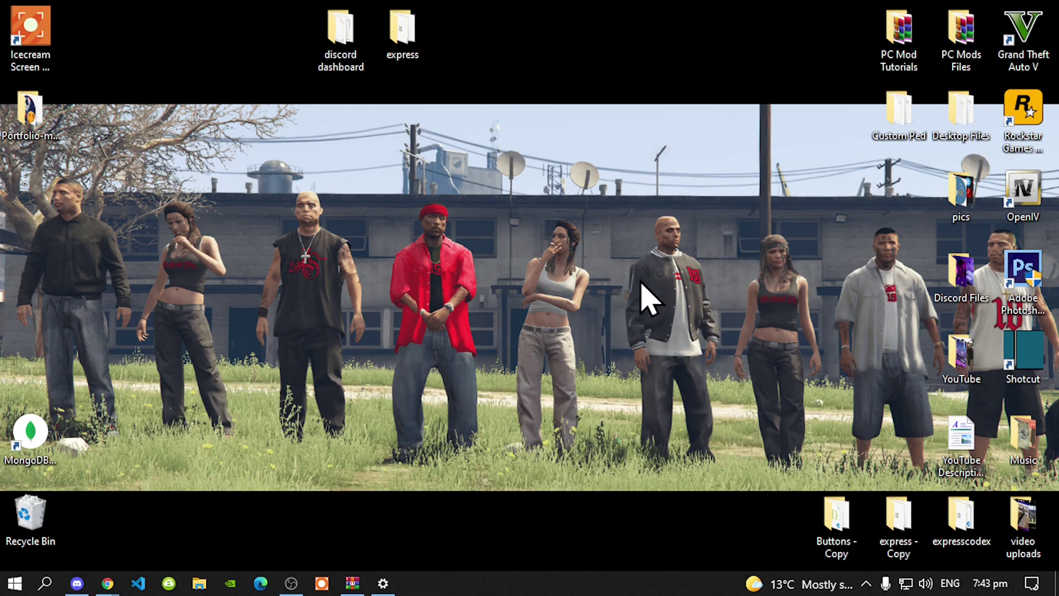
# - In WinRAR's Custom Ped.rar, look inside vagofe, return to the root and open the Custom Ped folder
pyautogui.click(351, 587)
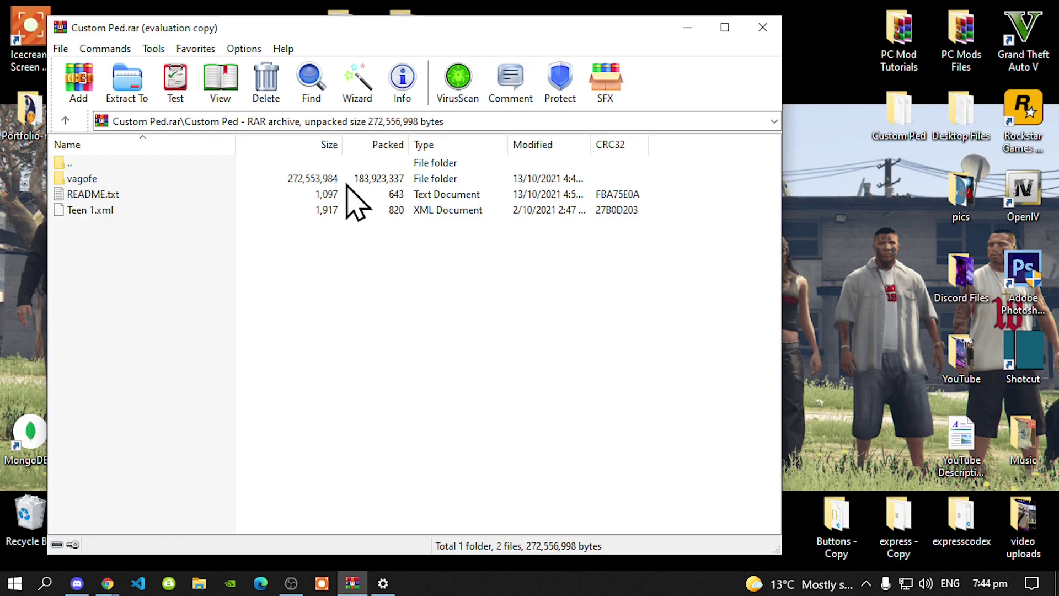
pyautogui.doubleClick(105, 177)
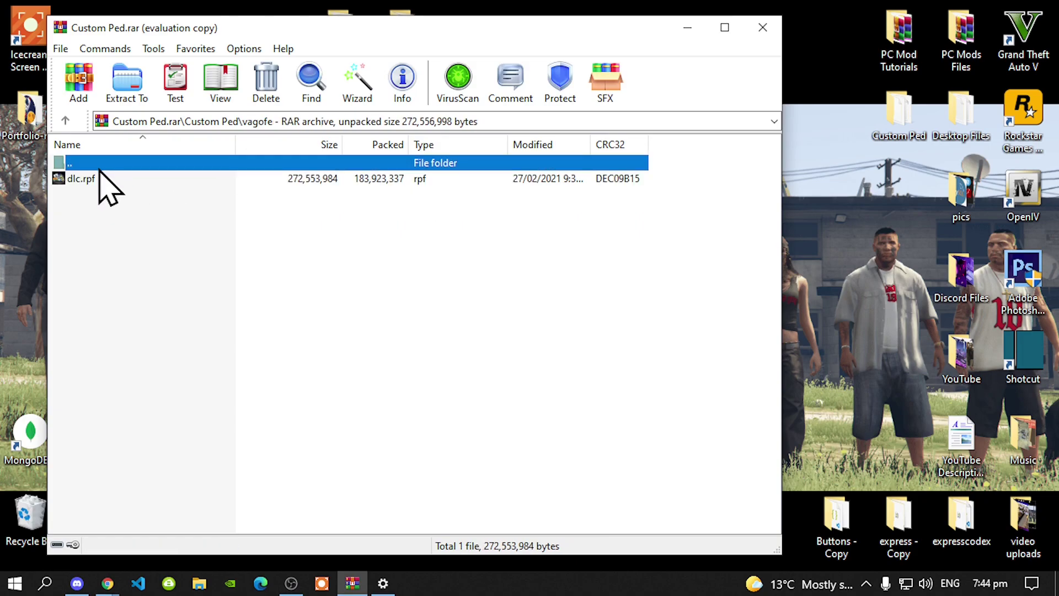
pyautogui.doubleClick(99, 167)
pyautogui.doubleClick(100, 164)
pyautogui.click(110, 210)
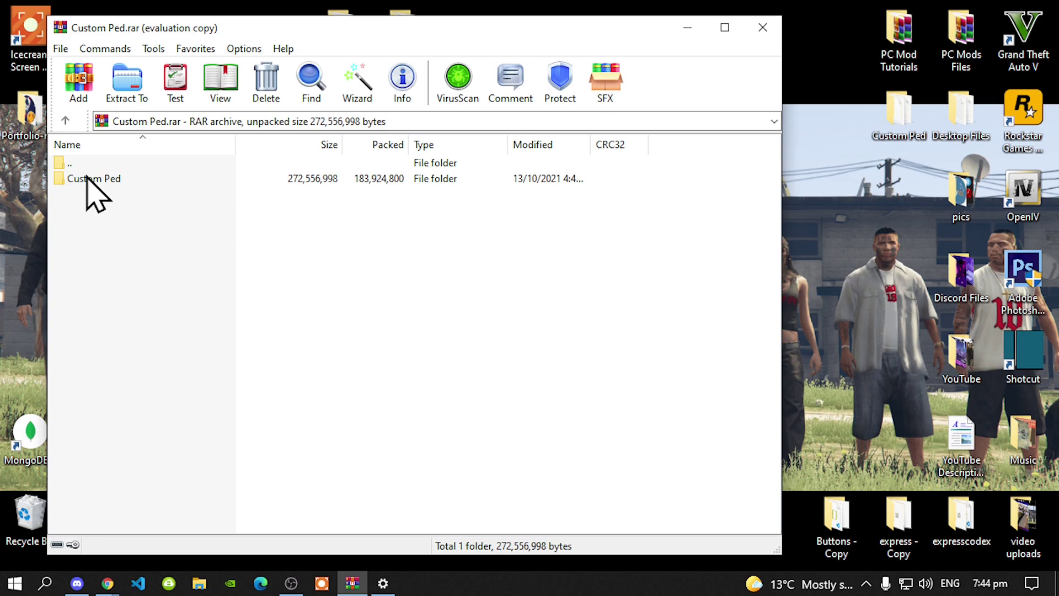
pyautogui.doubleClick(88, 179)
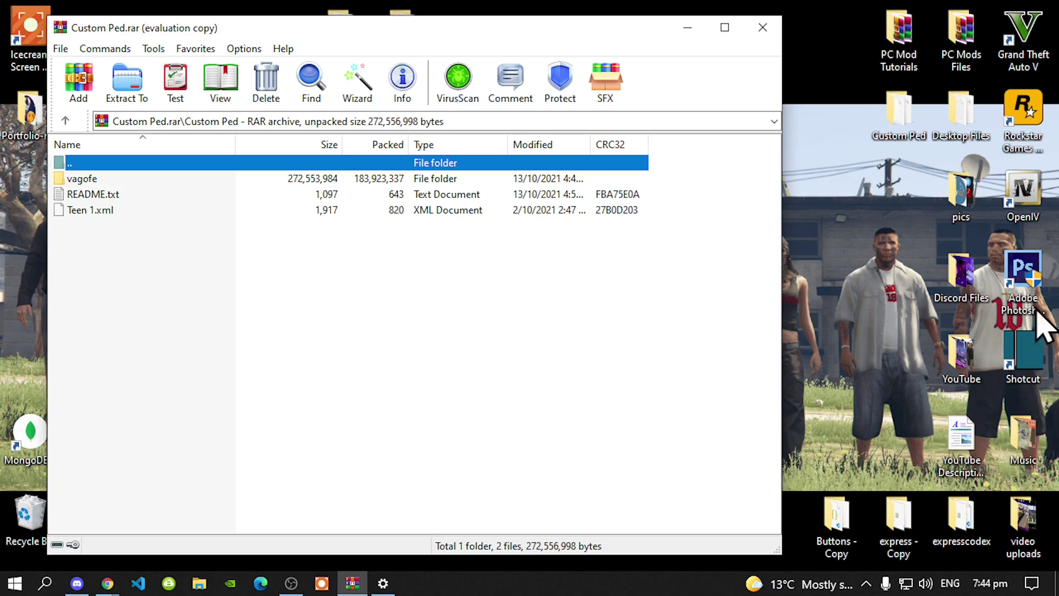
# - Open the GTA V install folder from its desktop shortcut and browse to mods\update\x64\dlcpacks
pyautogui.rightClick(1026, 45)
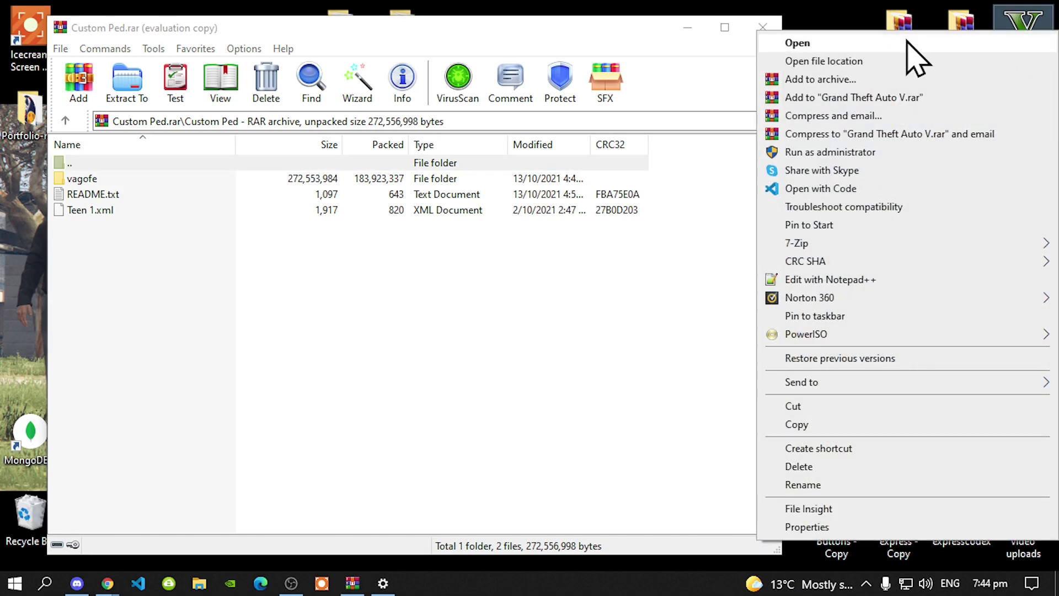
pyautogui.click(849, 62)
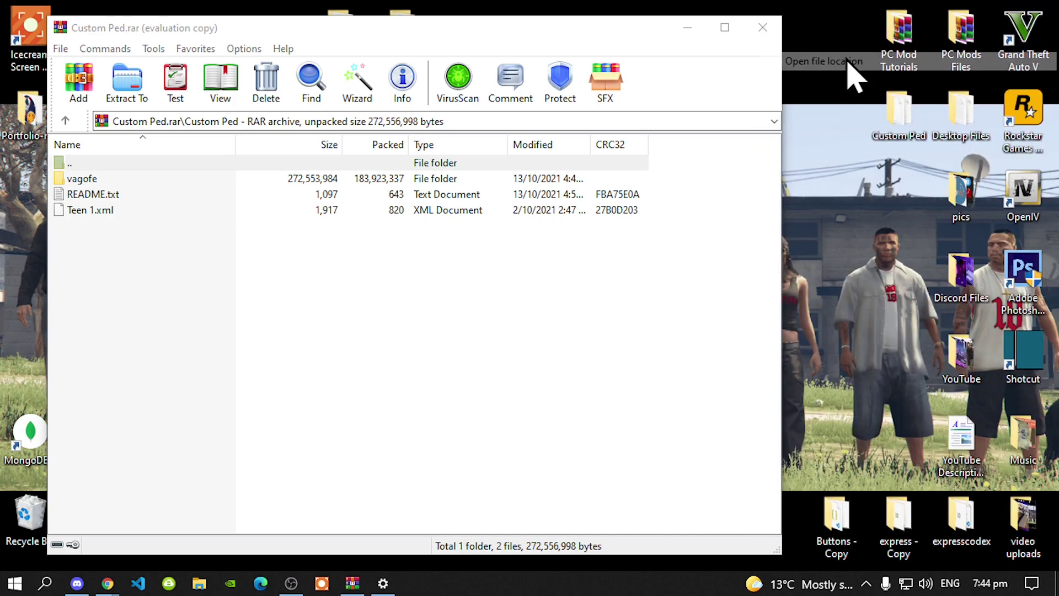
pyautogui.scroll(5, 465, 323)
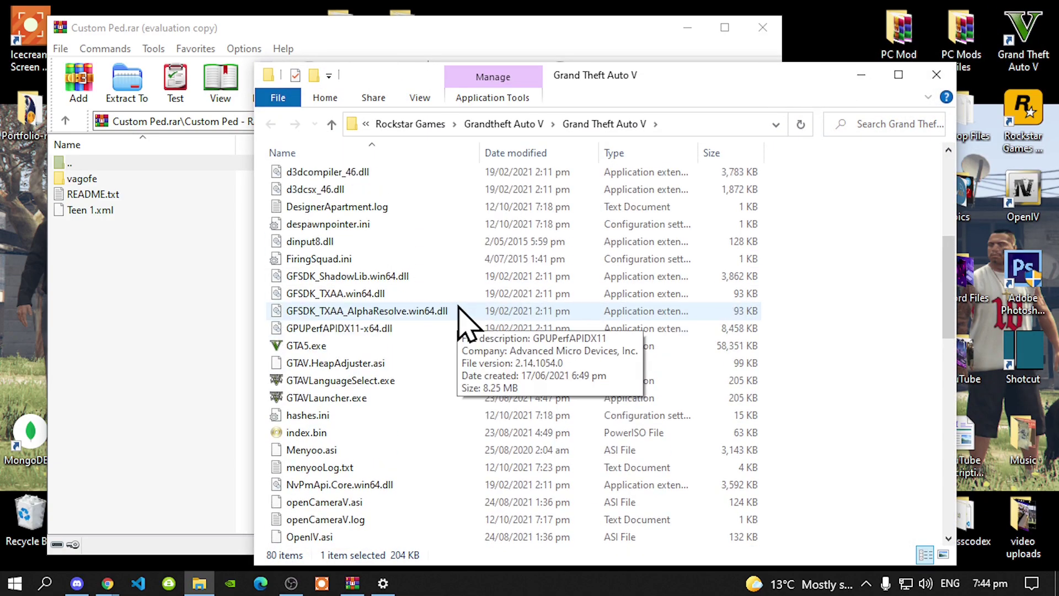
pyautogui.scroll(2, 464, 318)
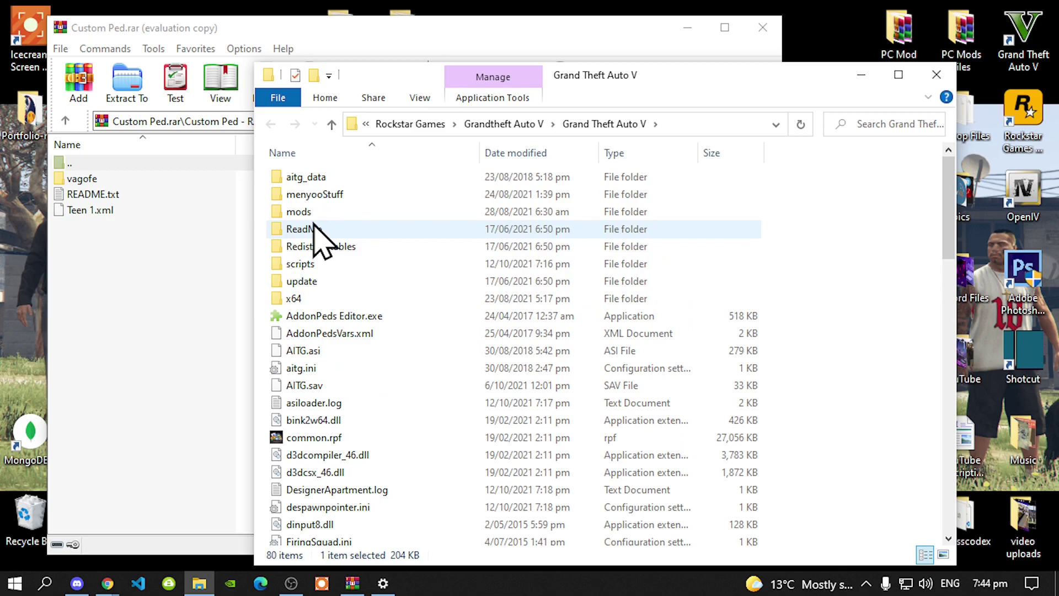
pyautogui.doubleClick(297, 212)
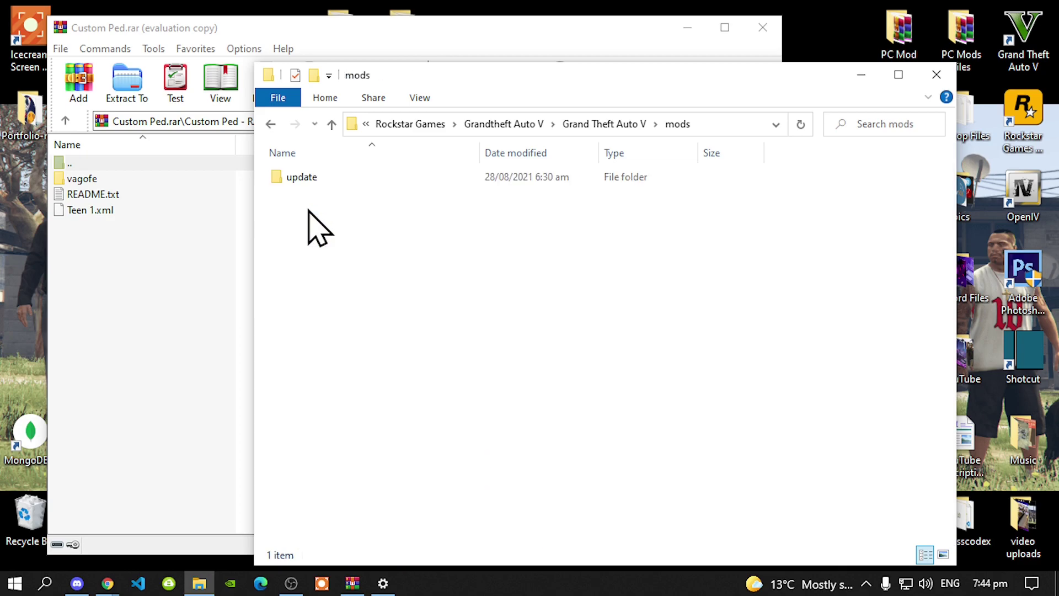
pyautogui.doubleClick(302, 178)
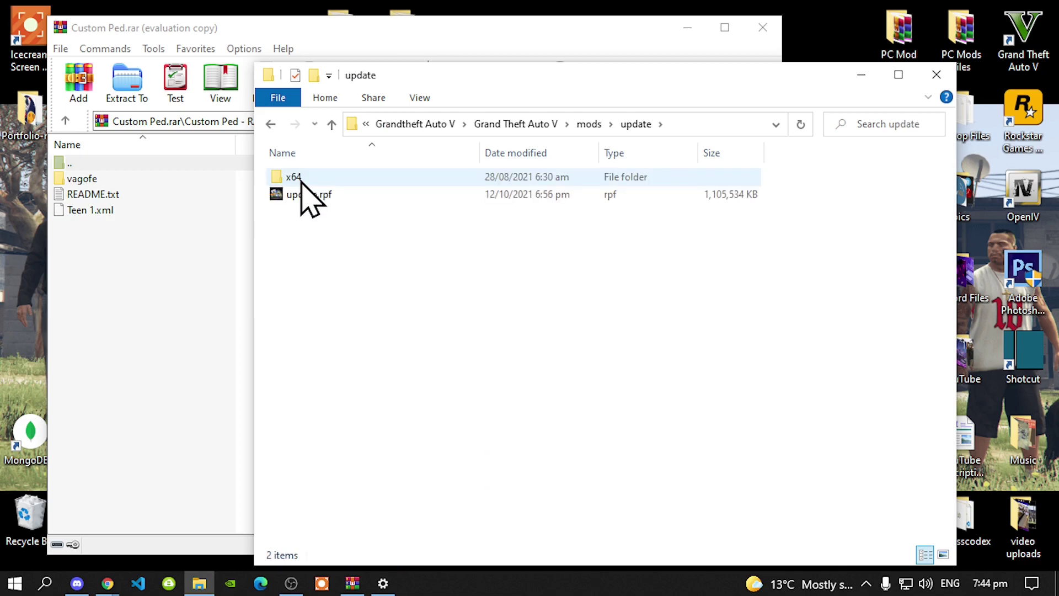
pyautogui.doubleClick(302, 177)
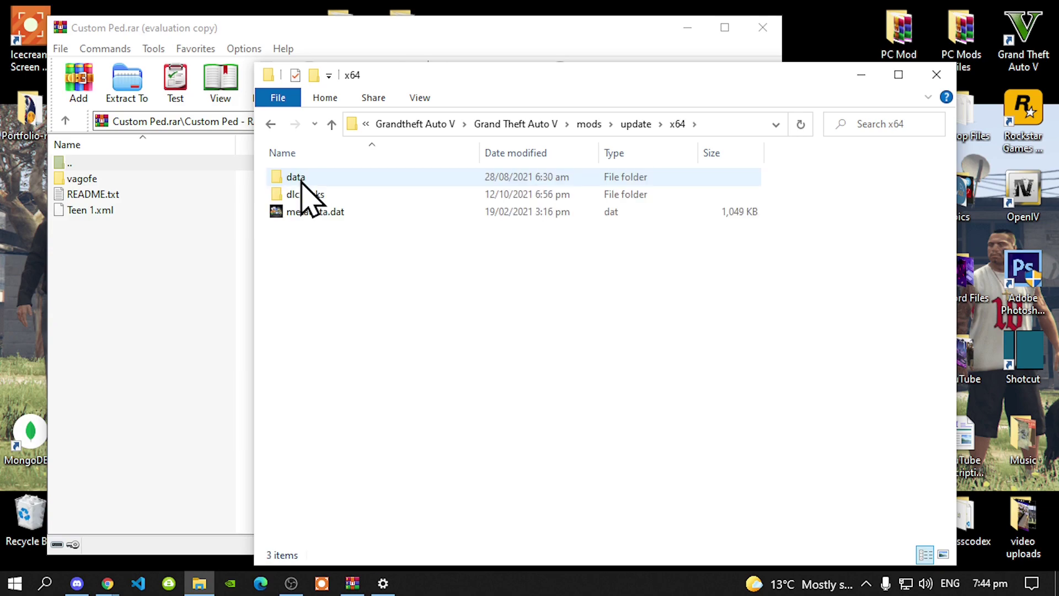
pyautogui.doubleClick(302, 196)
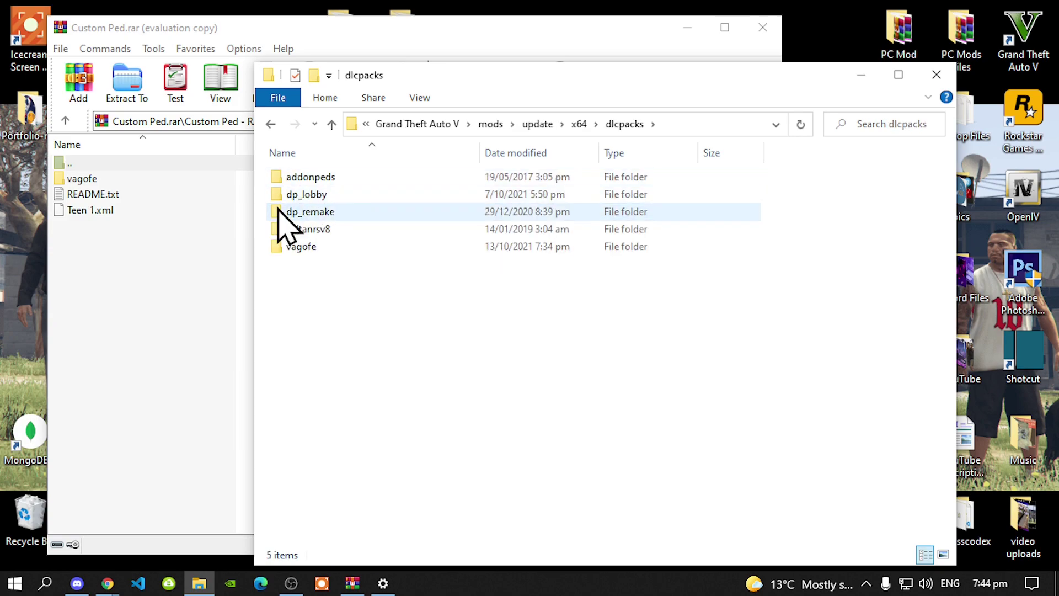
# - Place the dlcpacks window on the right, beside the WinRAR archive
pyautogui.click(177, 292)
pyautogui.click(800, 214)
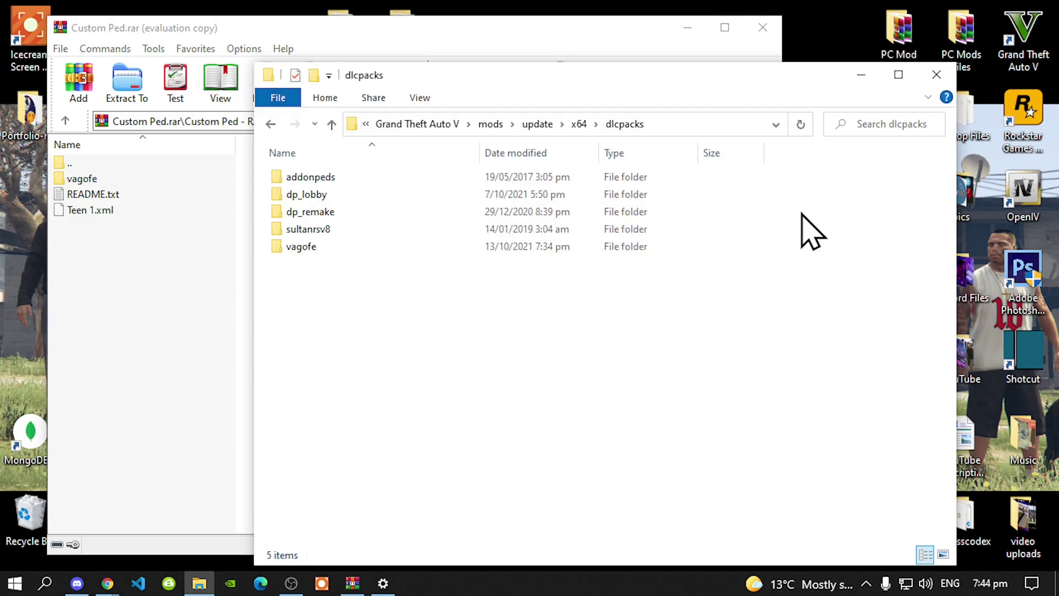
pyautogui.moveTo(422, 85); pyautogui.dragTo(674, 62)
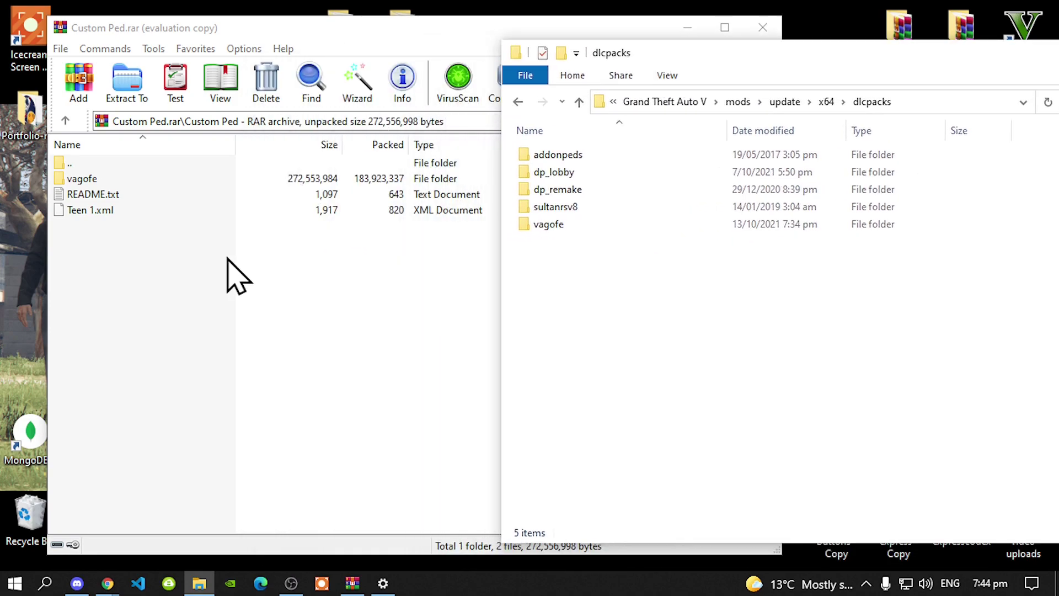
# - Copy the archive's vagofe folder into dlcpacks, replacing the existing dlc.rpf
pyautogui.click(237, 276)
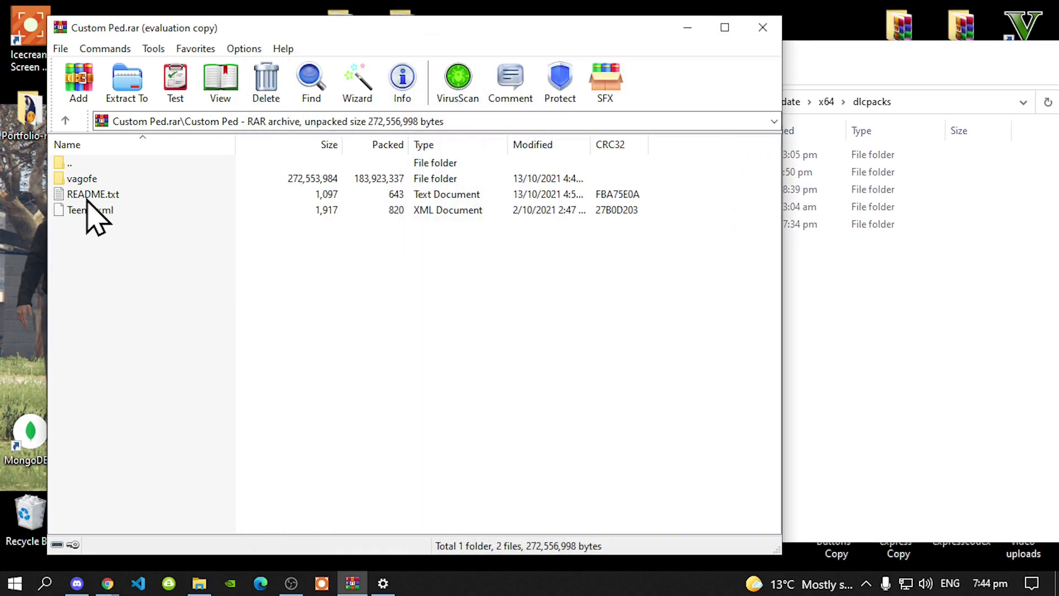
pyautogui.moveTo(80, 181); pyautogui.dragTo(862, 350)
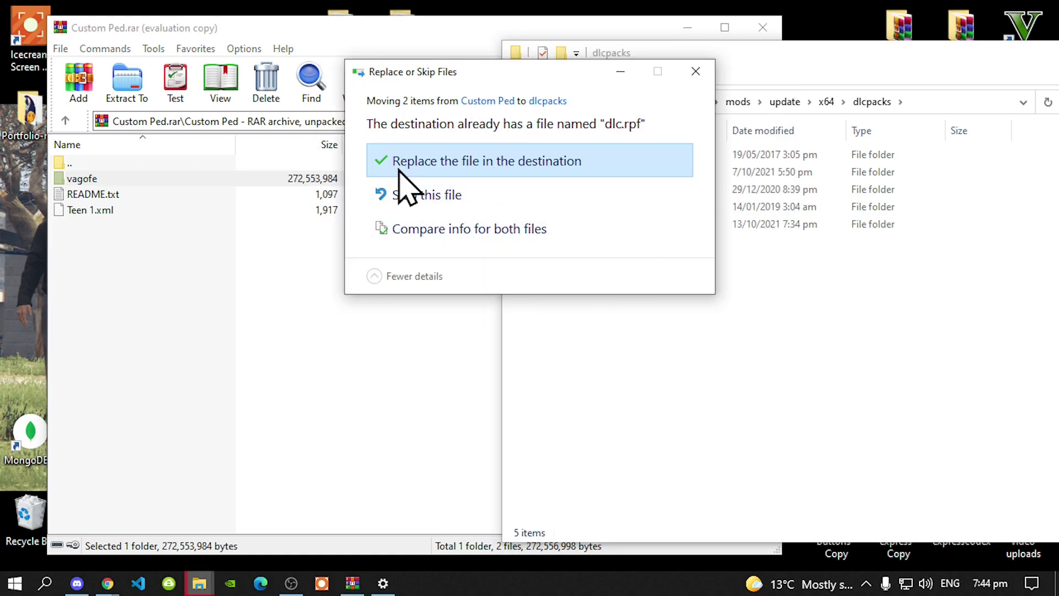
pyautogui.click(463, 165)
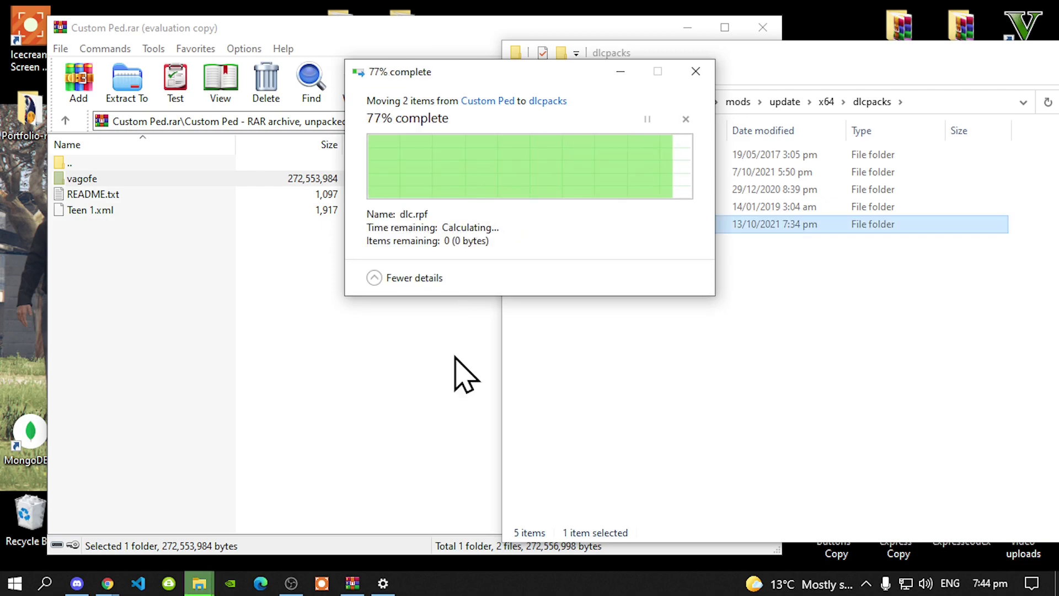
pyautogui.click(671, 446)
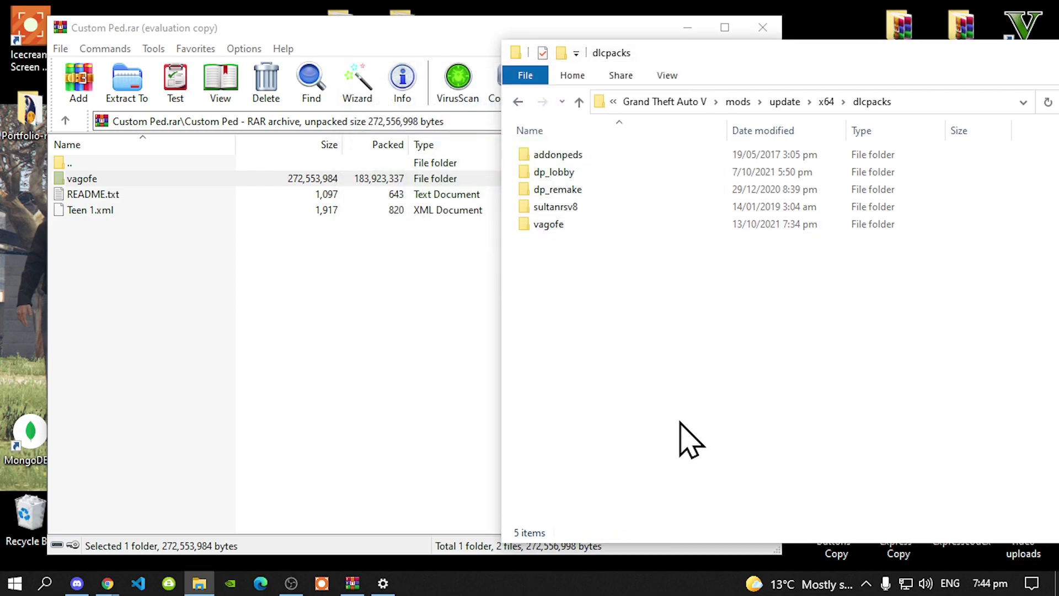
pyautogui.click(665, 102)
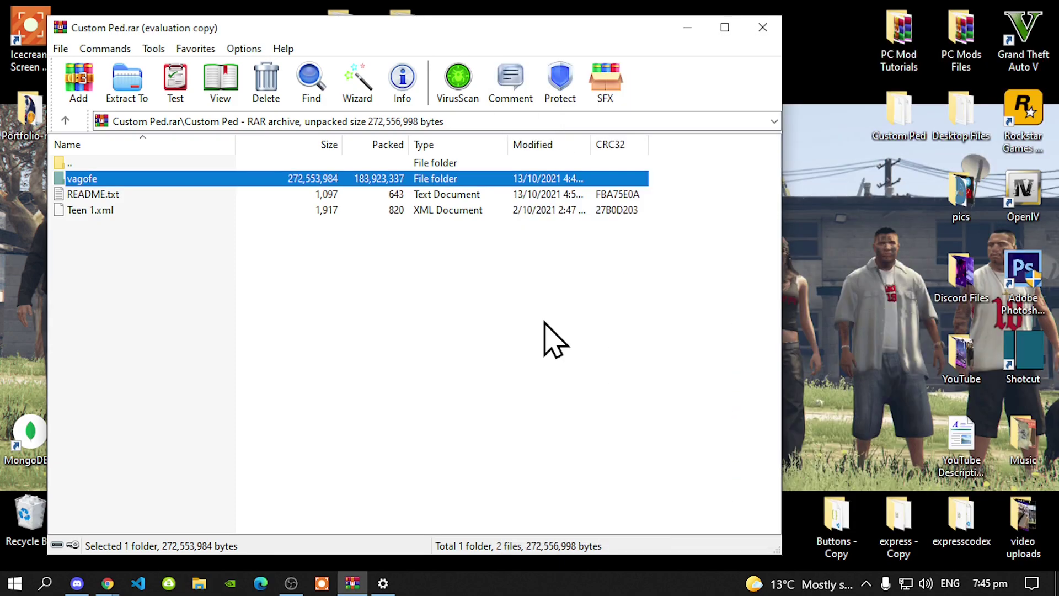
# - Launch OpenIV for Grand Theft Auto V (Windows) and confirm switching into edit mode
pyautogui.click(447, 323)
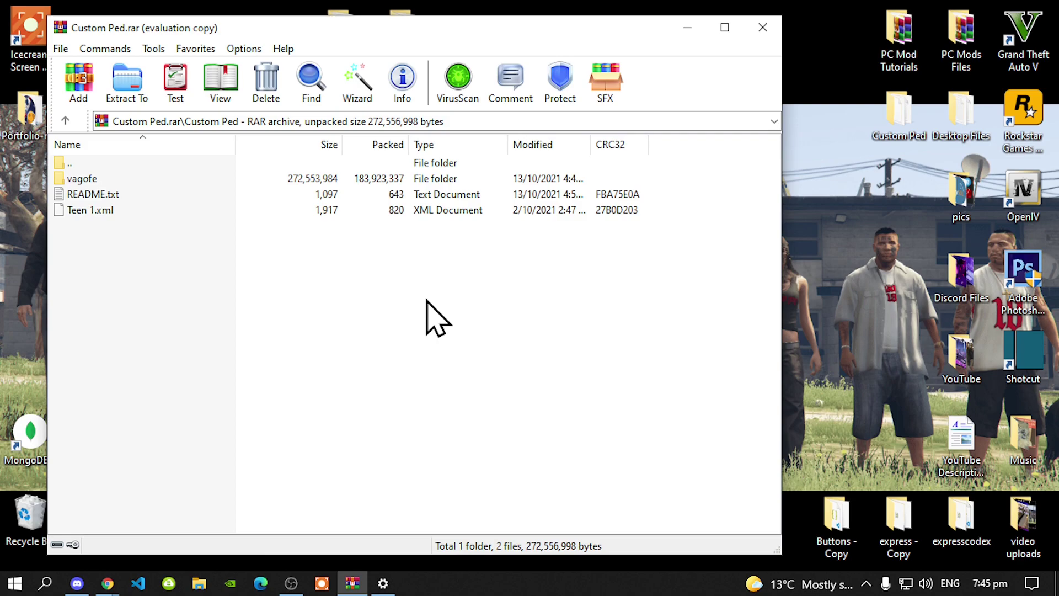
pyautogui.doubleClick(1021, 198)
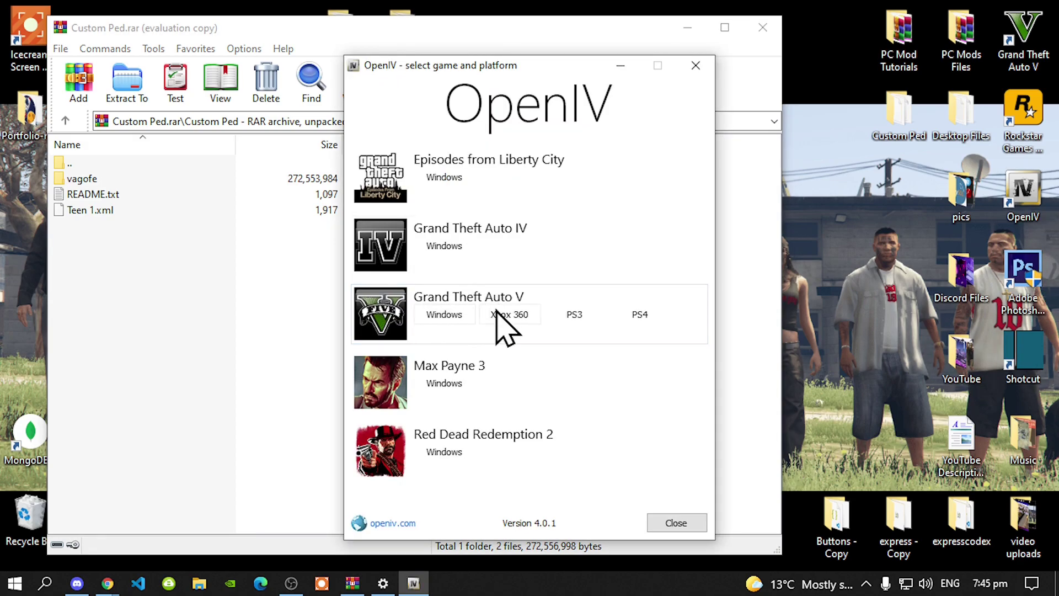
pyautogui.click(446, 318)
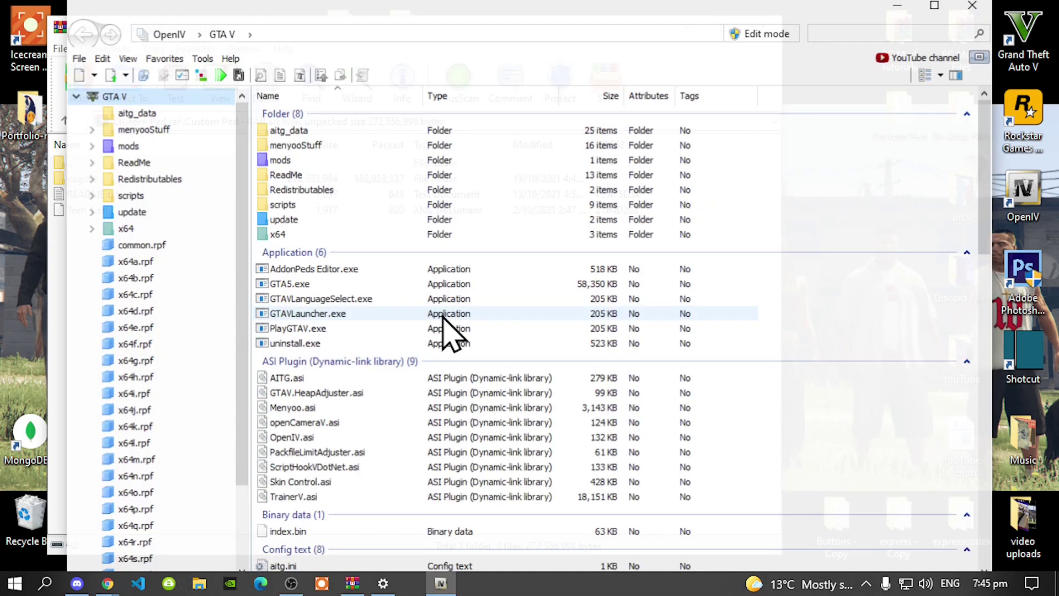
pyautogui.click(741, 33)
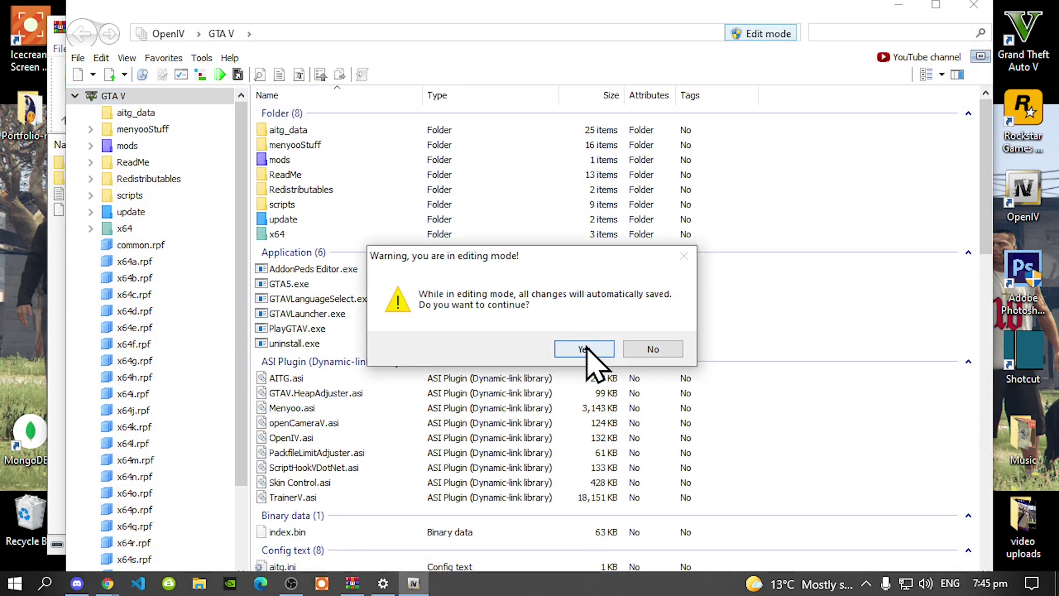
pyautogui.click(605, 346)
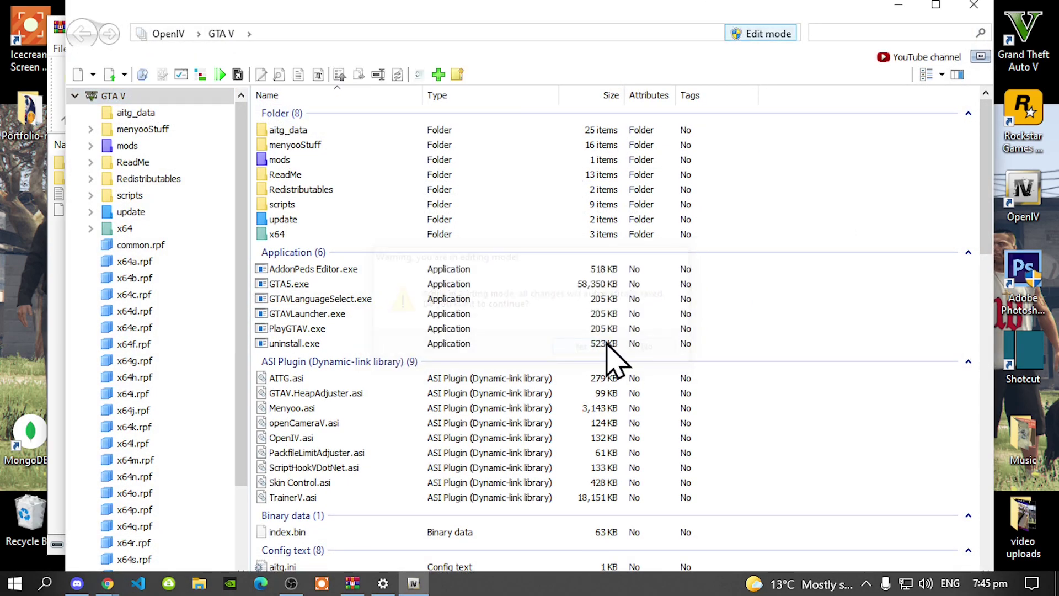
# - Browse OpenIV to mods/update/update.rpf/common/data
pyautogui.doubleClick(277, 162)
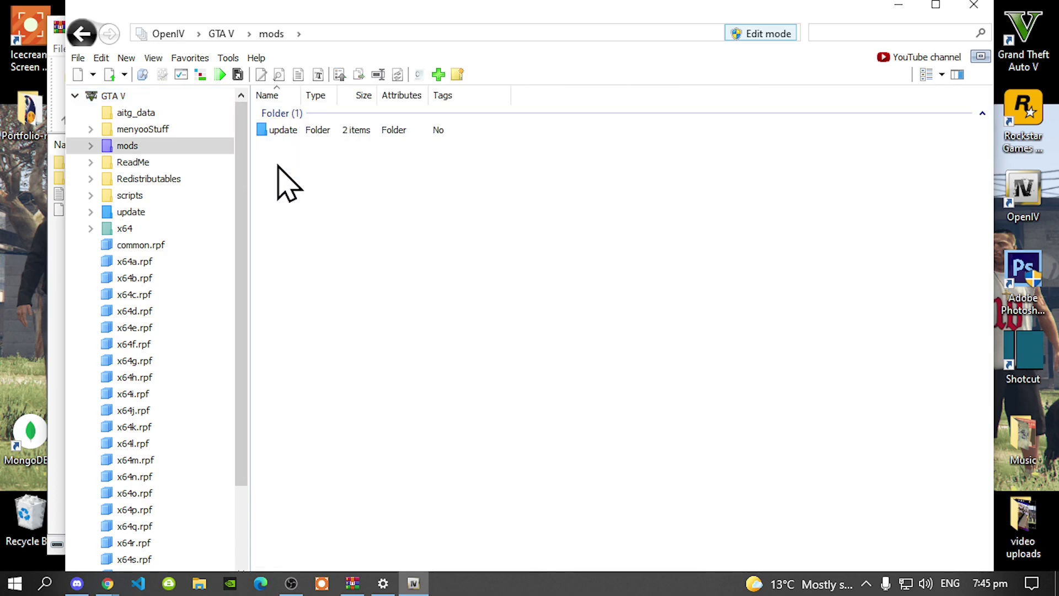
pyautogui.doubleClick(285, 130)
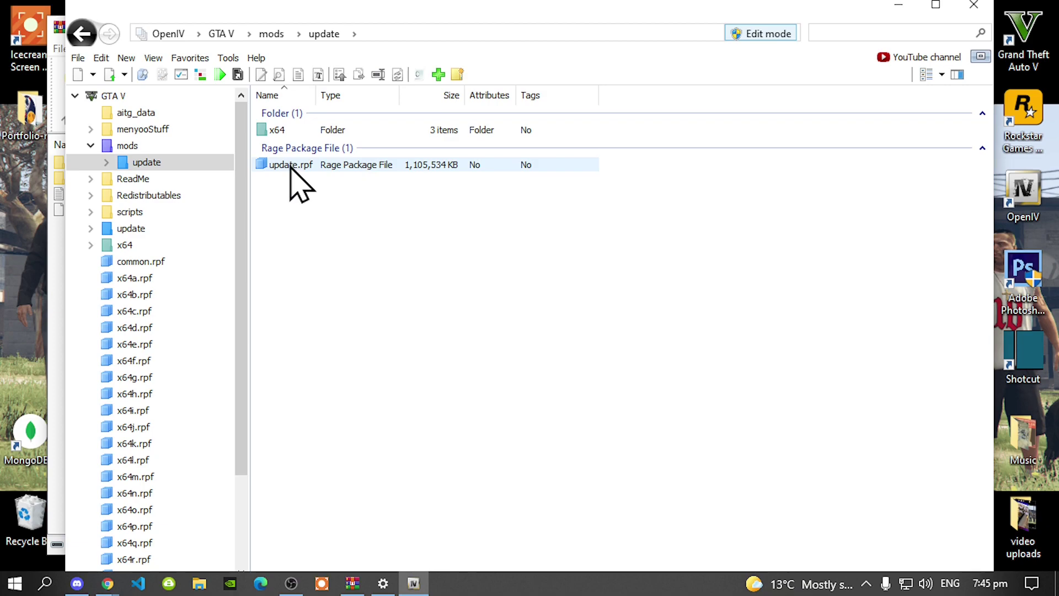
pyautogui.doubleClick(290, 166)
pyautogui.click(302, 132)
pyautogui.doubleClick(301, 133)
pyautogui.doubleClick(301, 132)
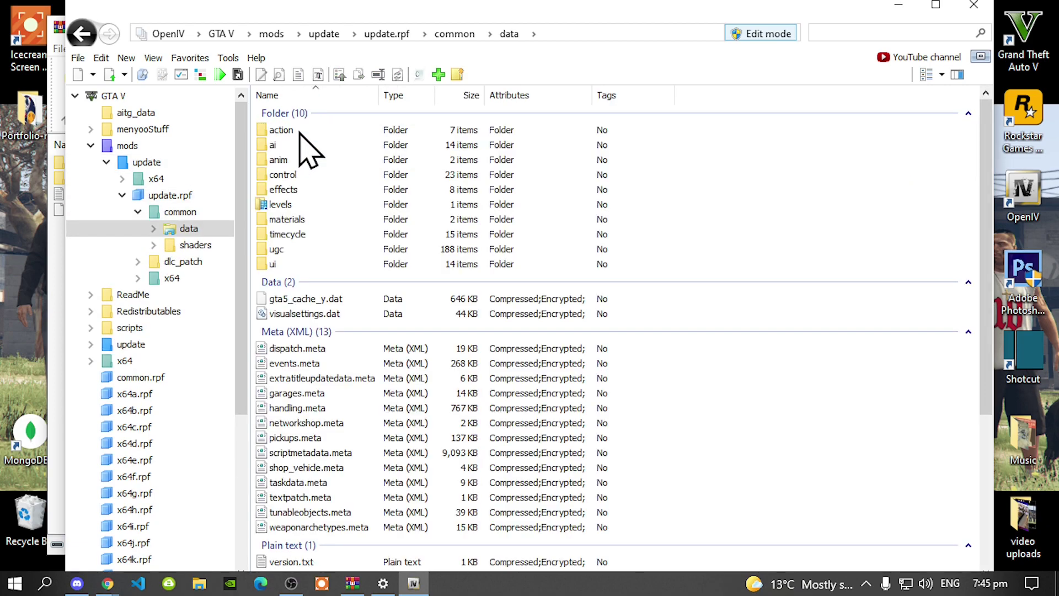
pyautogui.scroll(-5, 302, 135)
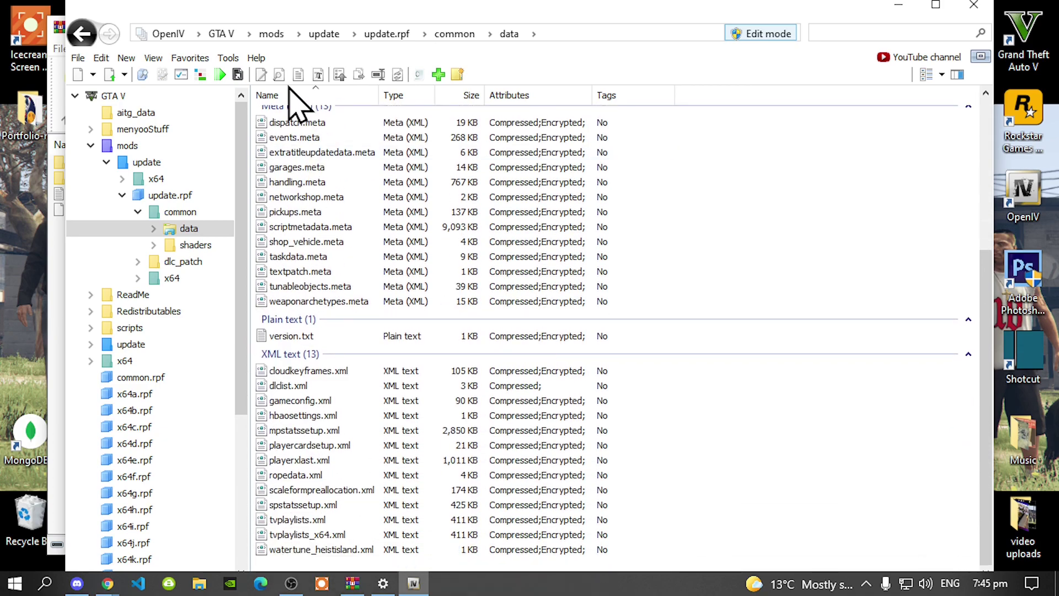
# - Open dlclist.xml in the text editor and scroll to the end of its pack list
pyautogui.moveTo(294, 10); pyautogui.dragTo(417, 18)
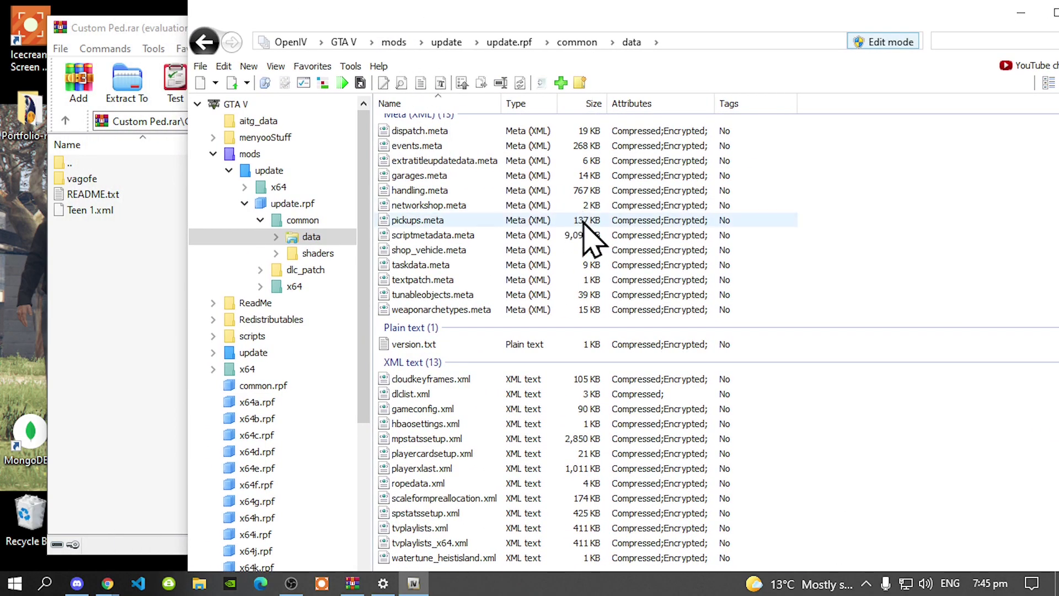
pyautogui.rightClick(411, 395)
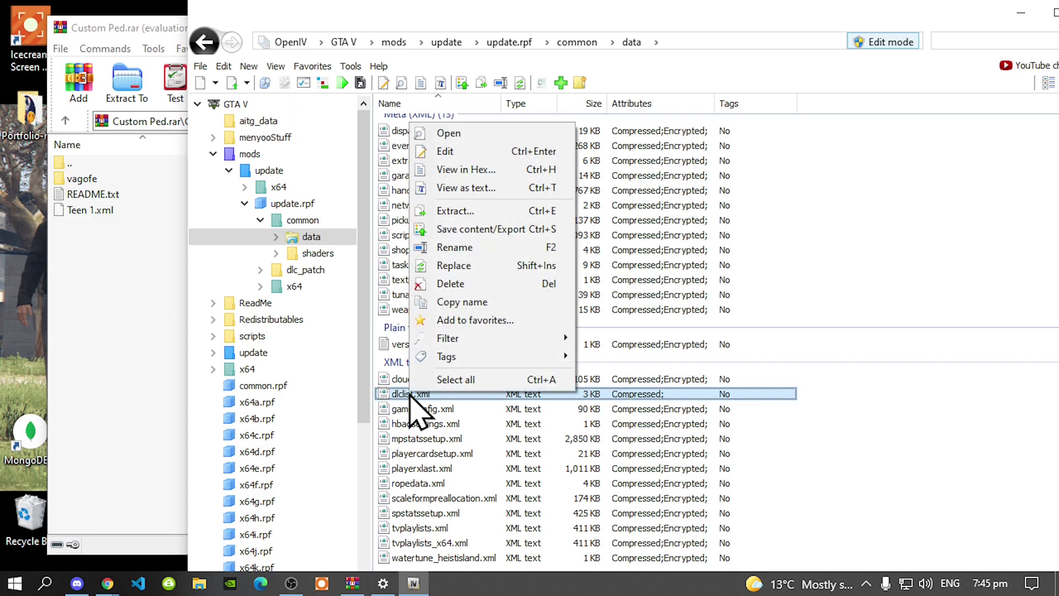
pyautogui.click(456, 157)
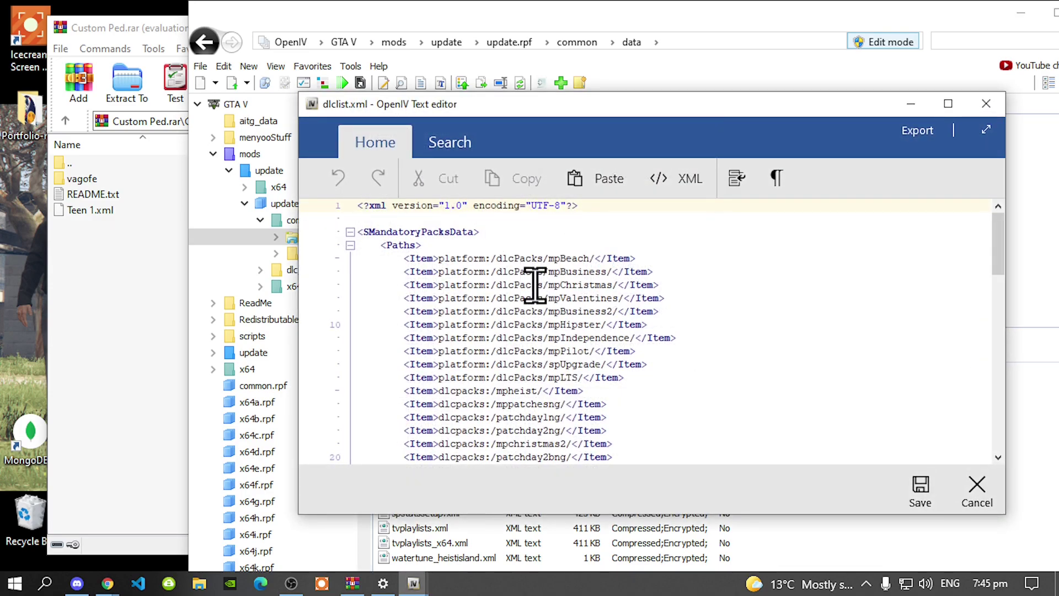
pyautogui.scroll(-6, 538, 284)
pyautogui.scroll(-13, 541, 286)
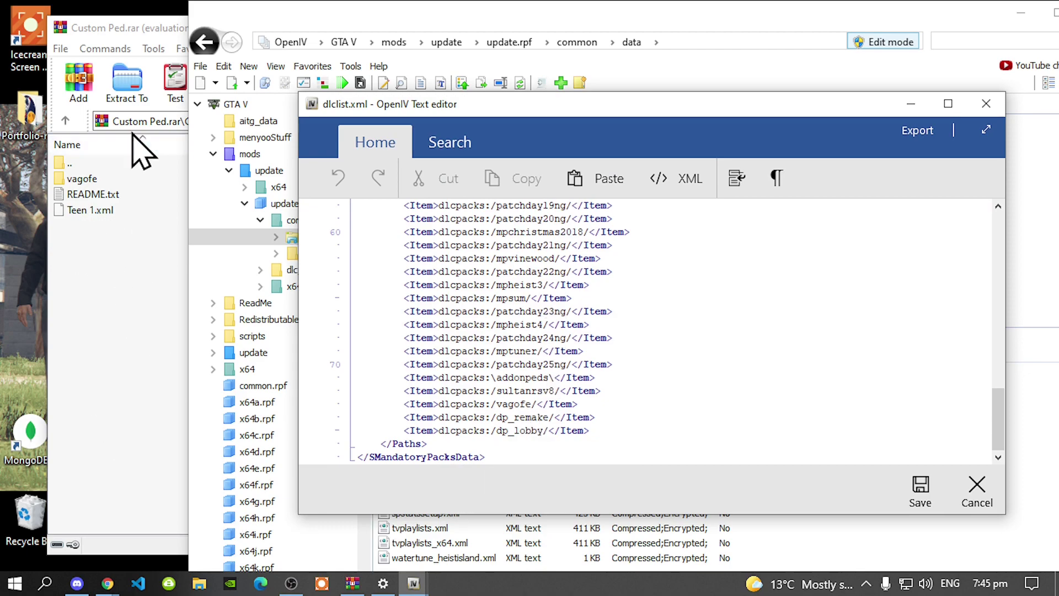
pyautogui.click(110, 258)
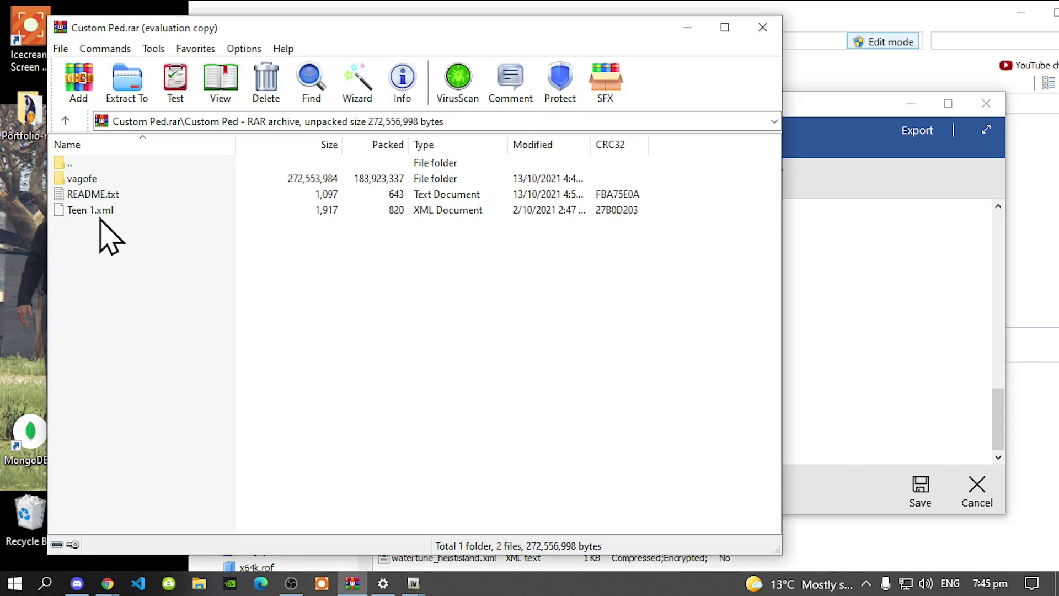
# - Read README.txt's install steps, copy the <Item>dlcpacks:/vagofe/</Item> line, and close Notepad
pyautogui.doubleClick(98, 196)
pyautogui.scroll(-3, 338, 267)
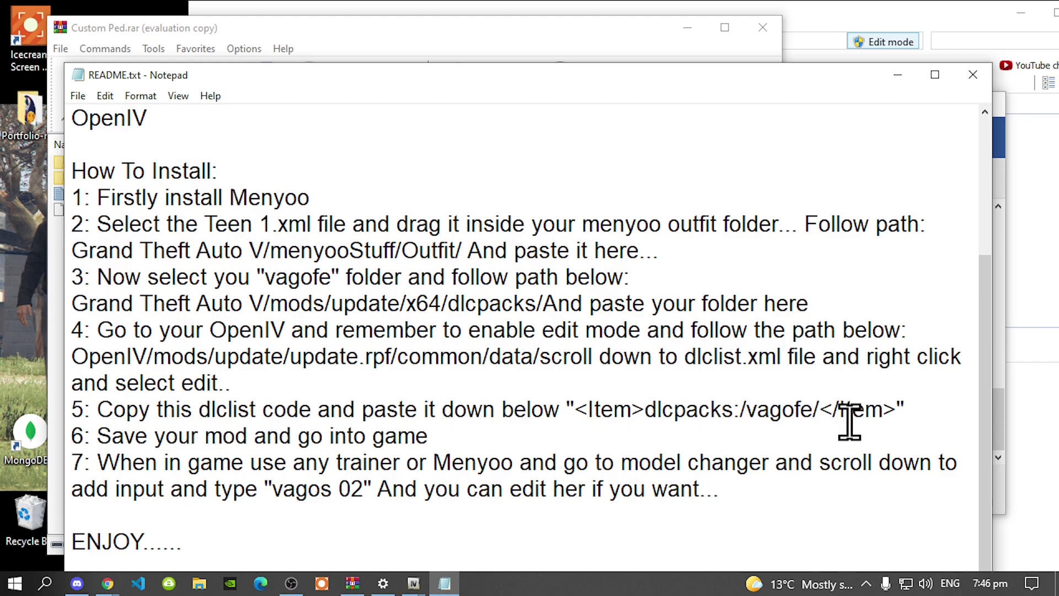
pyautogui.moveTo(896, 413); pyautogui.dragTo(575, 412)
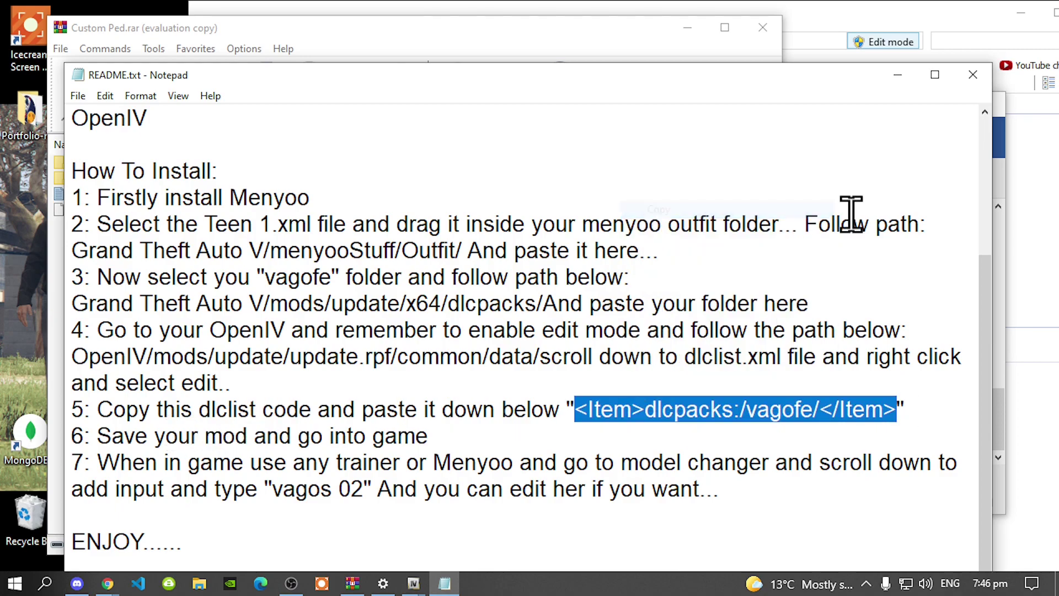
pyautogui.click(972, 74)
pyautogui.click(589, 260)
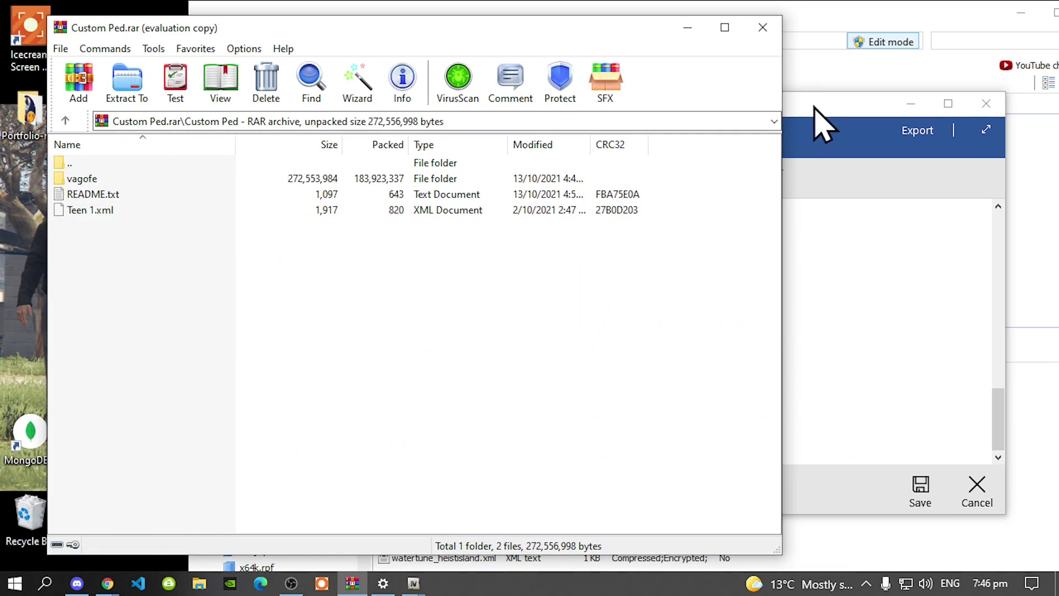
pyautogui.click(822, 123)
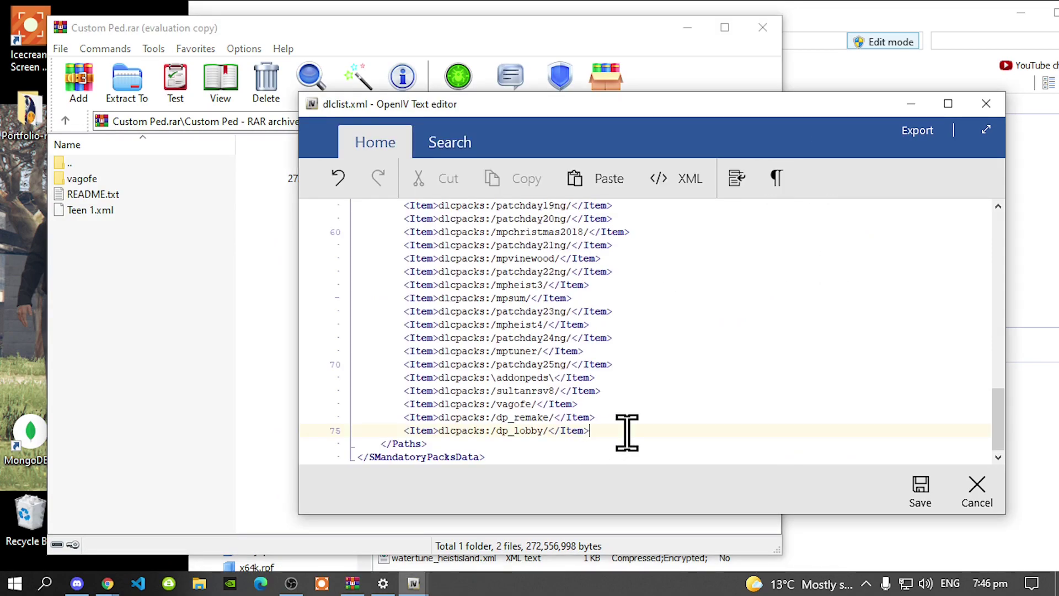
# - Tidy the end of dlclist.xml, removing the extra line after the dp_lobby entry
pyautogui.press('Return')
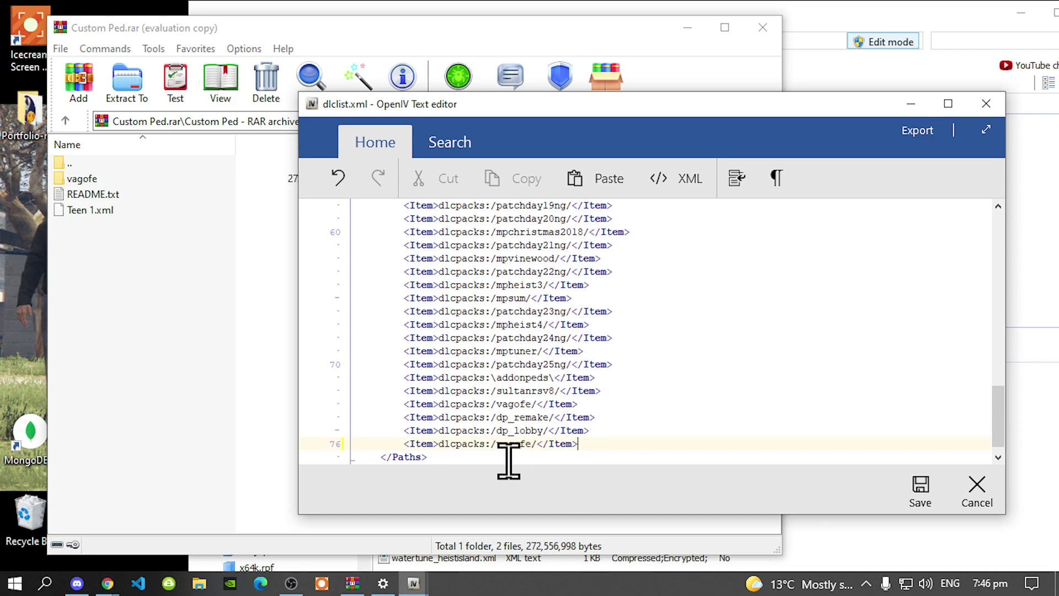
pyautogui.doubleClick(524, 405)
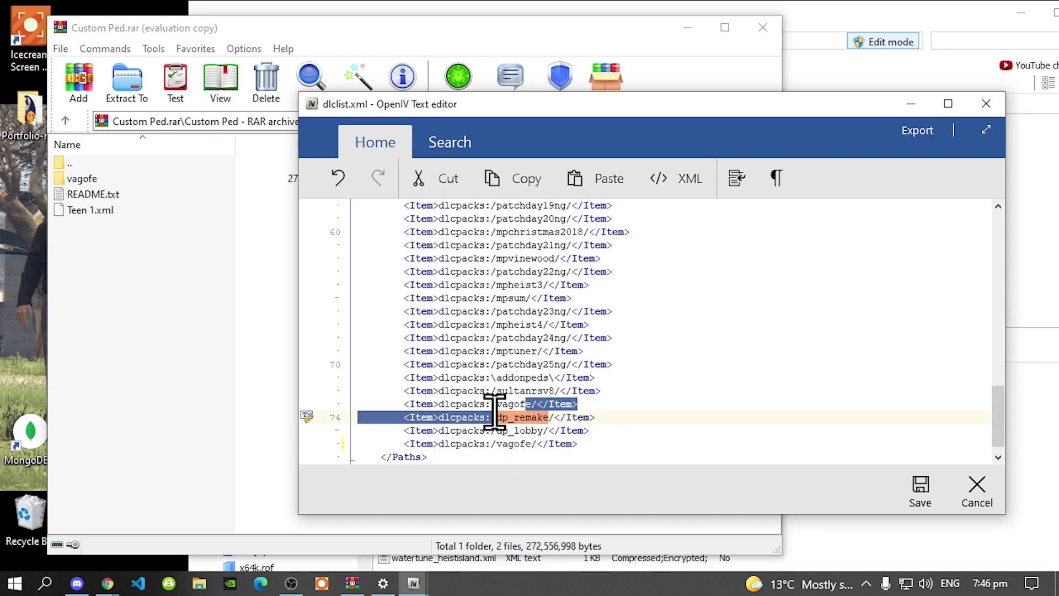
pyautogui.click(656, 439)
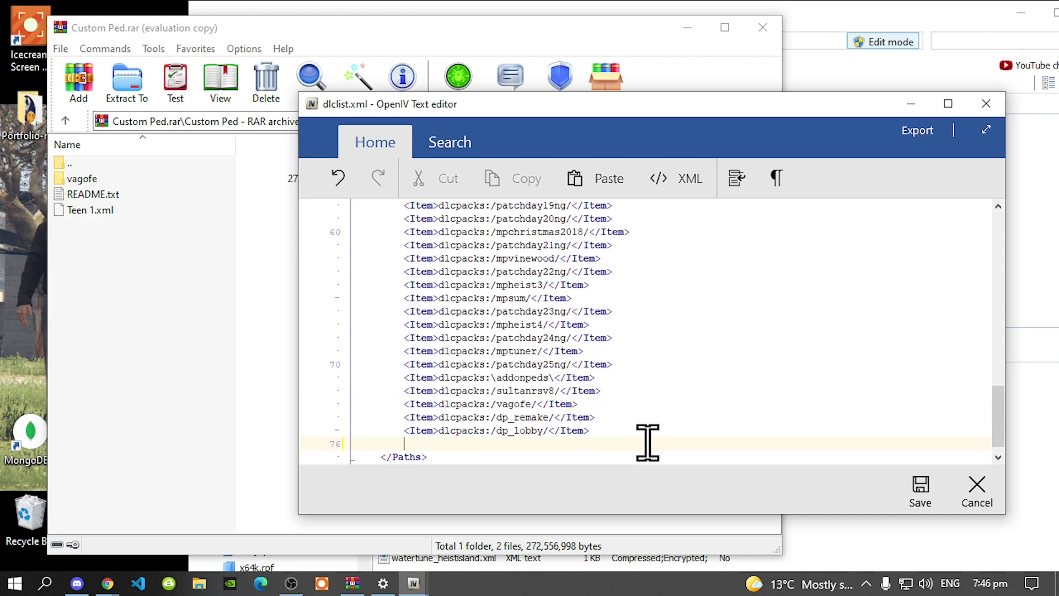
pyautogui.press('BackSpace')
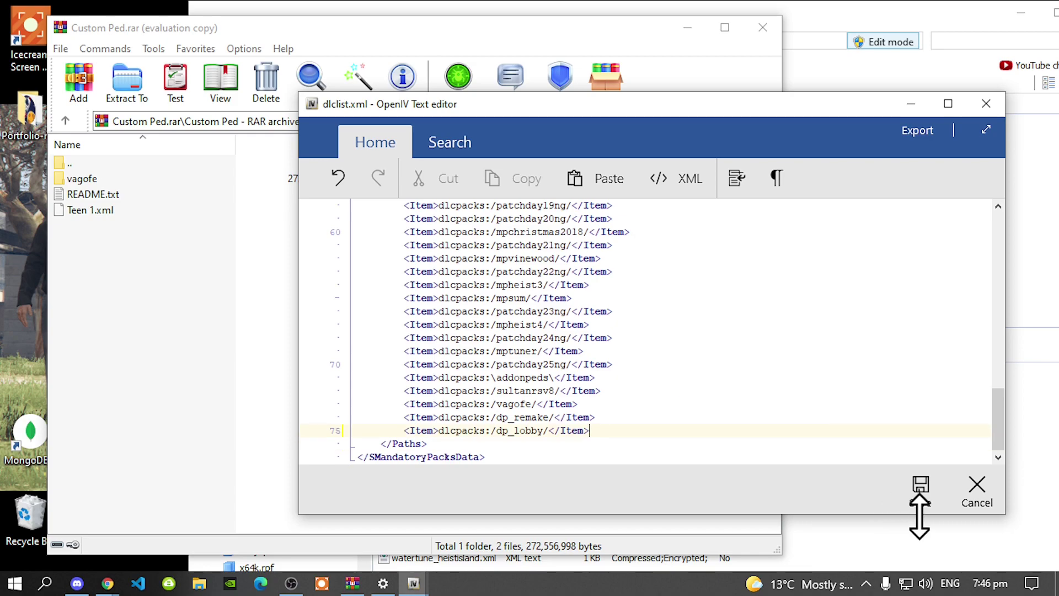
# - Save dlclist.xml, reopen it to verify the dlcpacks:/vagofe/ line, and close the viewer
pyautogui.click(920, 494)
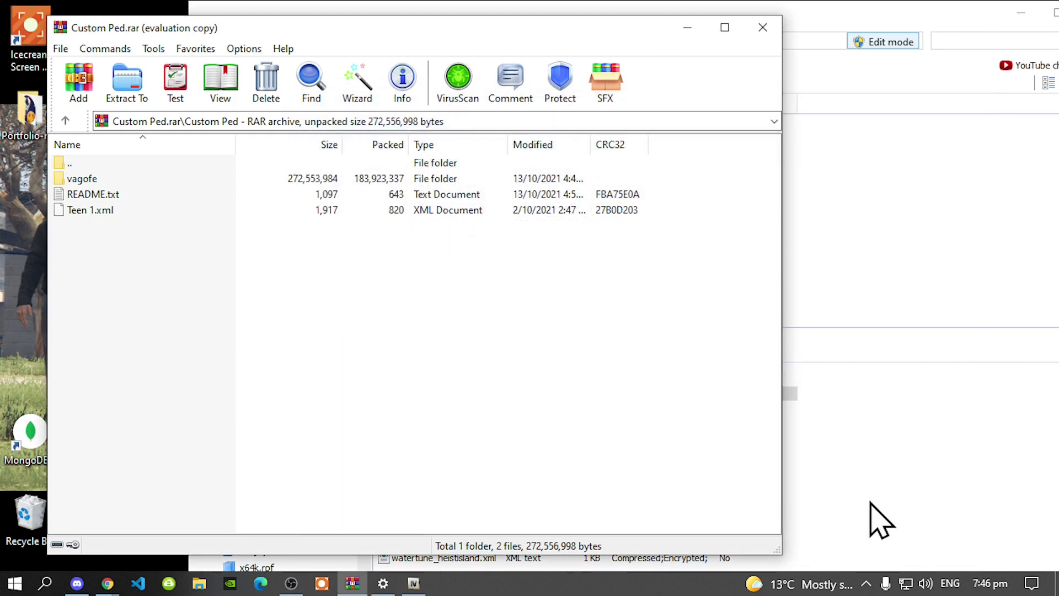
pyautogui.click(969, 295)
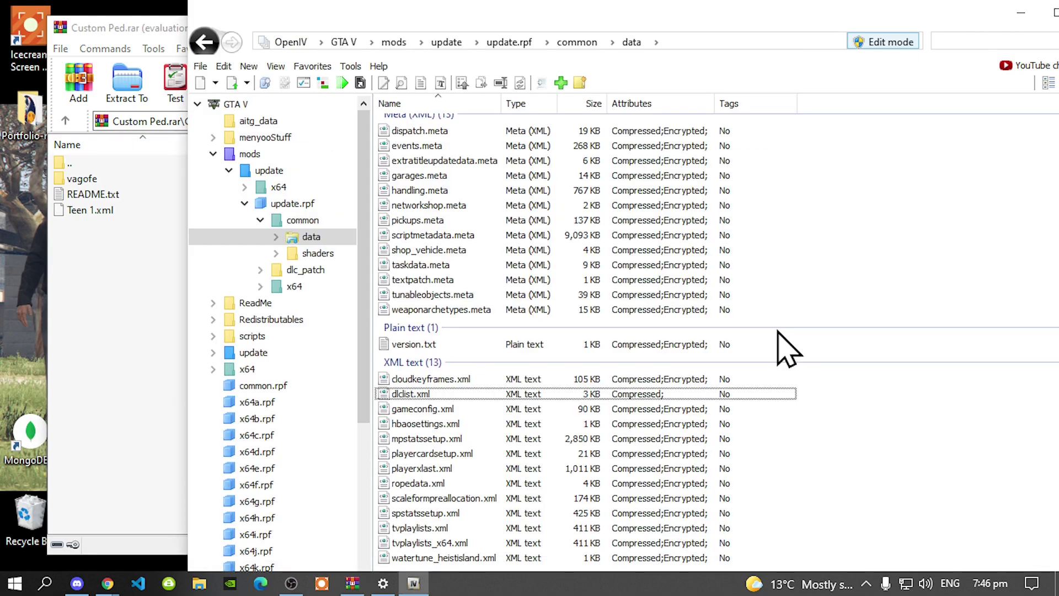
pyautogui.doubleClick(411, 394)
pyautogui.scroll(-13, 517, 394)
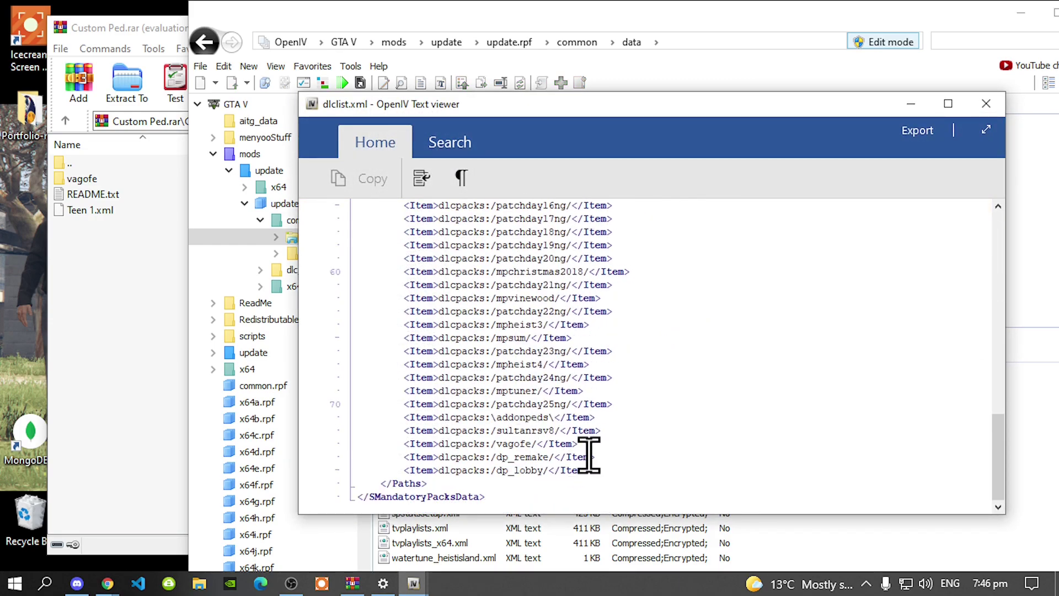
pyautogui.moveTo(574, 442); pyautogui.dragTo(392, 443)
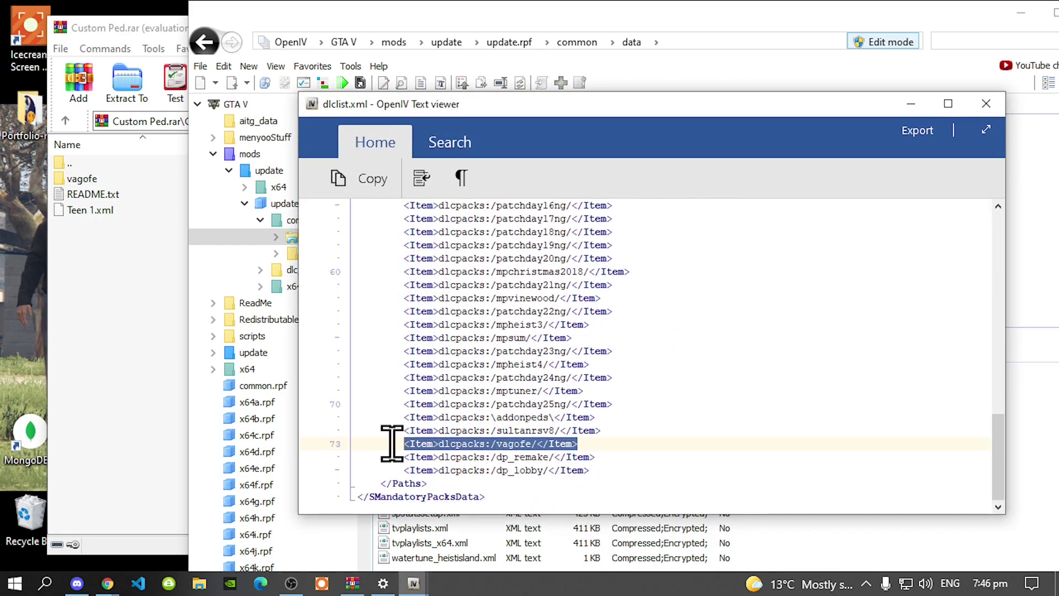
pyautogui.click(977, 105)
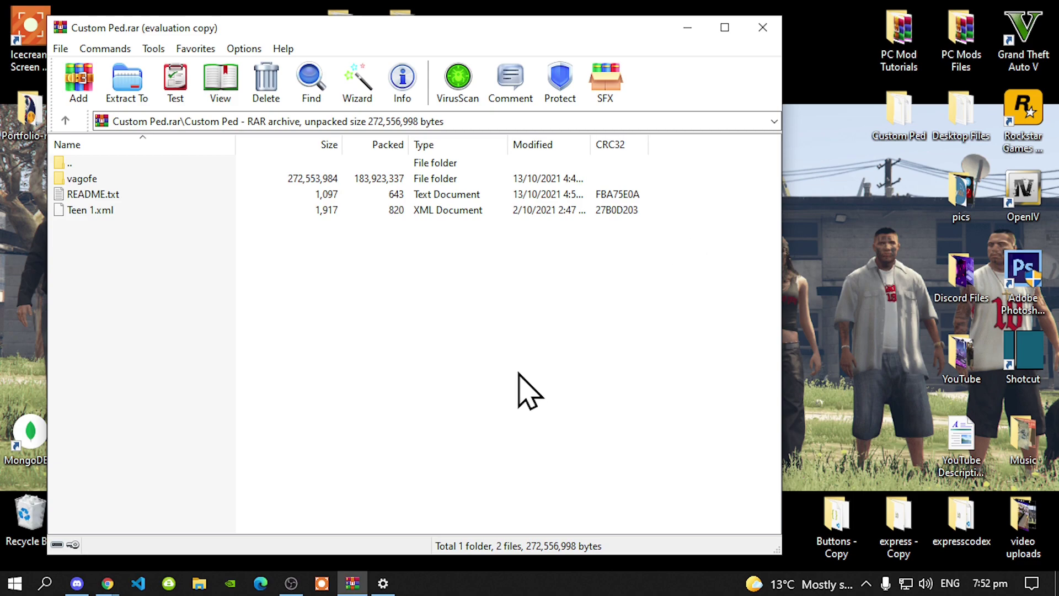
# - Select Teen 1.xml in the Custom Ped archive, then deselect it, leaving the archive unchanged
pyautogui.click(101, 214)
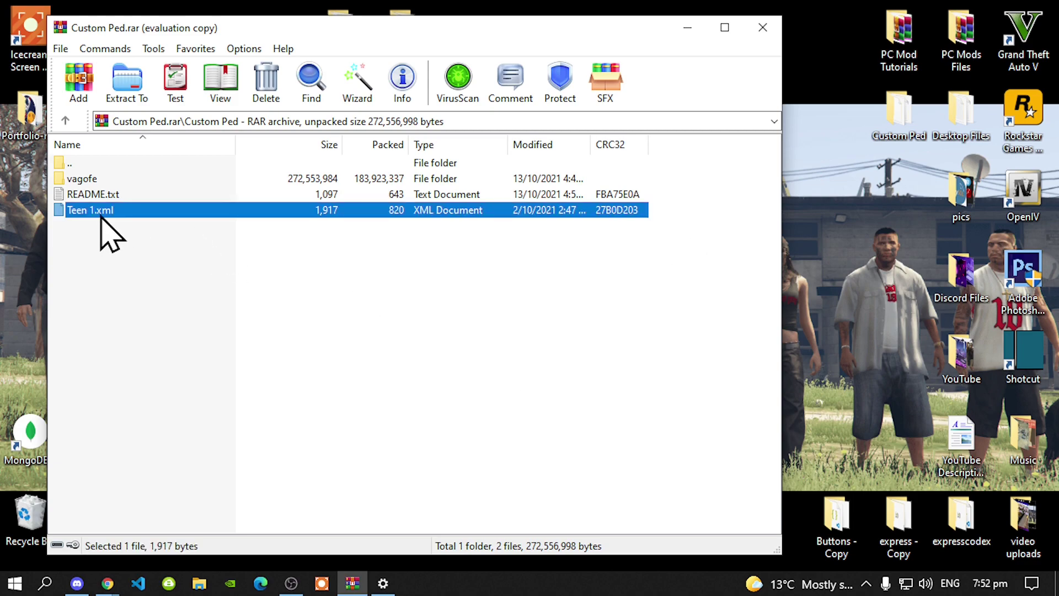
pyautogui.click(705, 219)
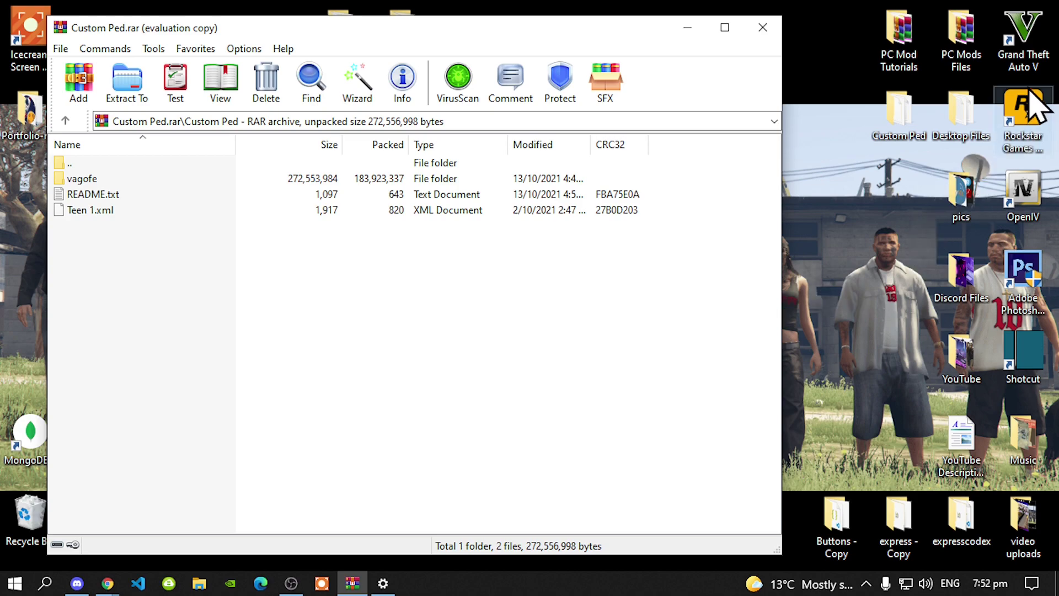
# - From the Grand Theft Auto V shortcut, open the install folder's menyooStuff\Outfit folder and select the old Teen 1.xml
pyautogui.rightClick(1026, 47)
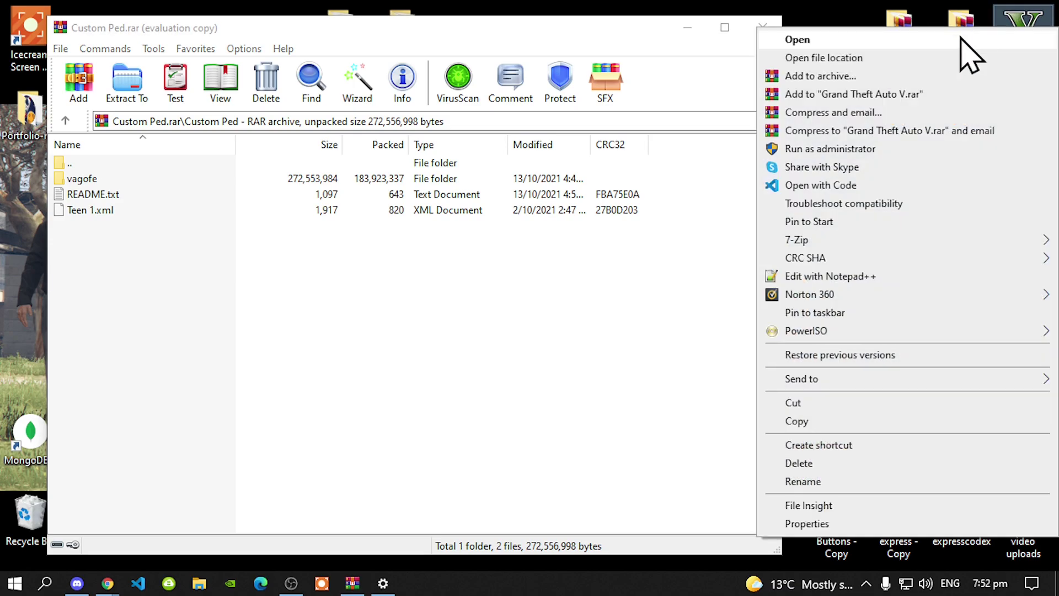
pyautogui.click(824, 58)
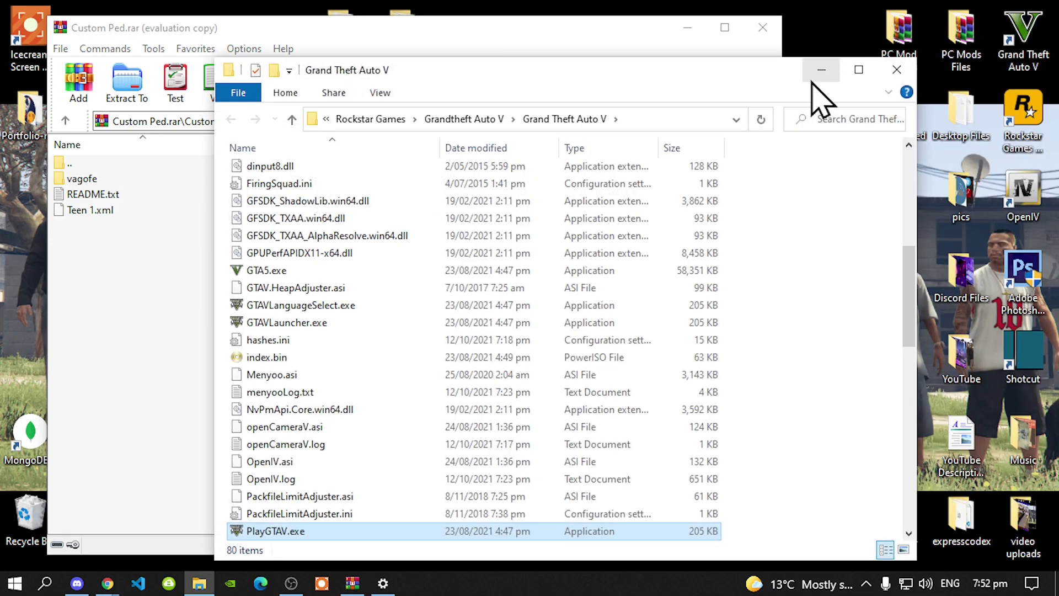
pyautogui.scroll(7, 403, 403)
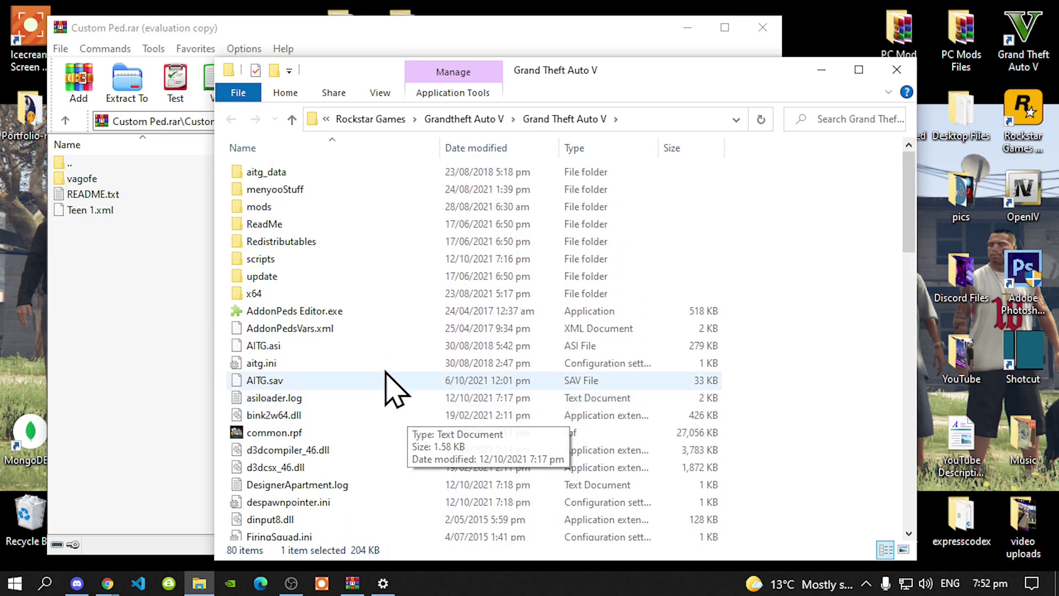
pyautogui.doubleClick(299, 193)
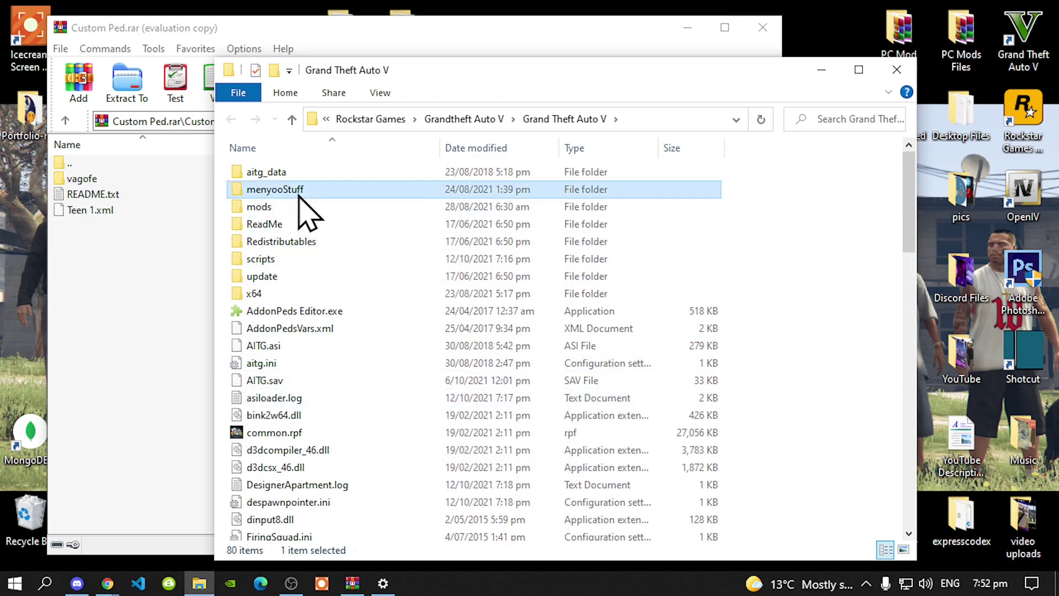
pyautogui.doubleClick(278, 207)
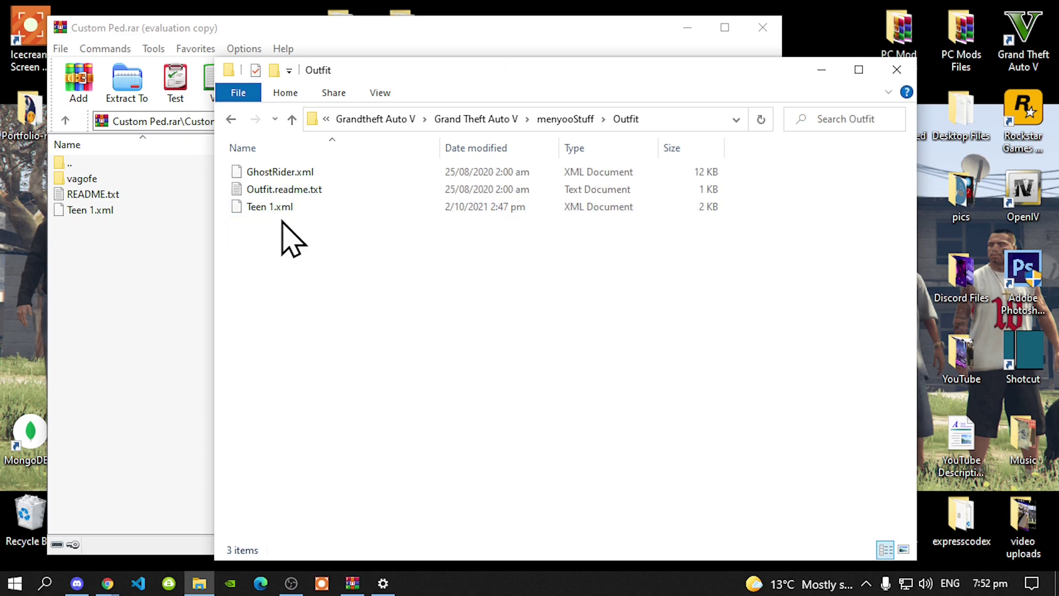
pyautogui.click(283, 210)
# - Copy Teen 1.xml from the Custom Ped archive into Outfit, replacing the existing file
pyautogui.moveTo(370, 77); pyautogui.dragTo(867, 77)
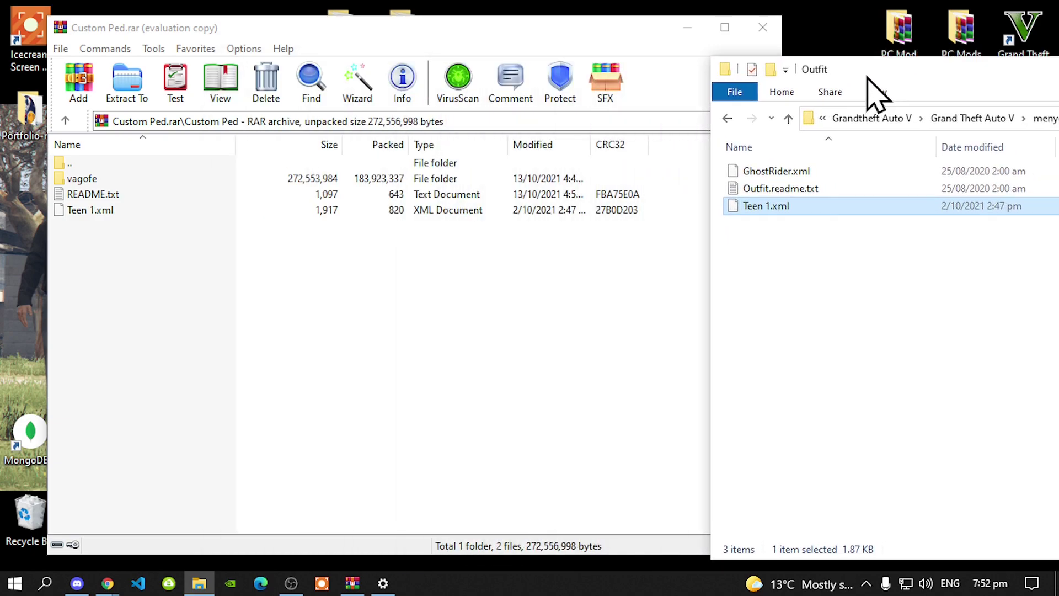
pyautogui.click(237, 350)
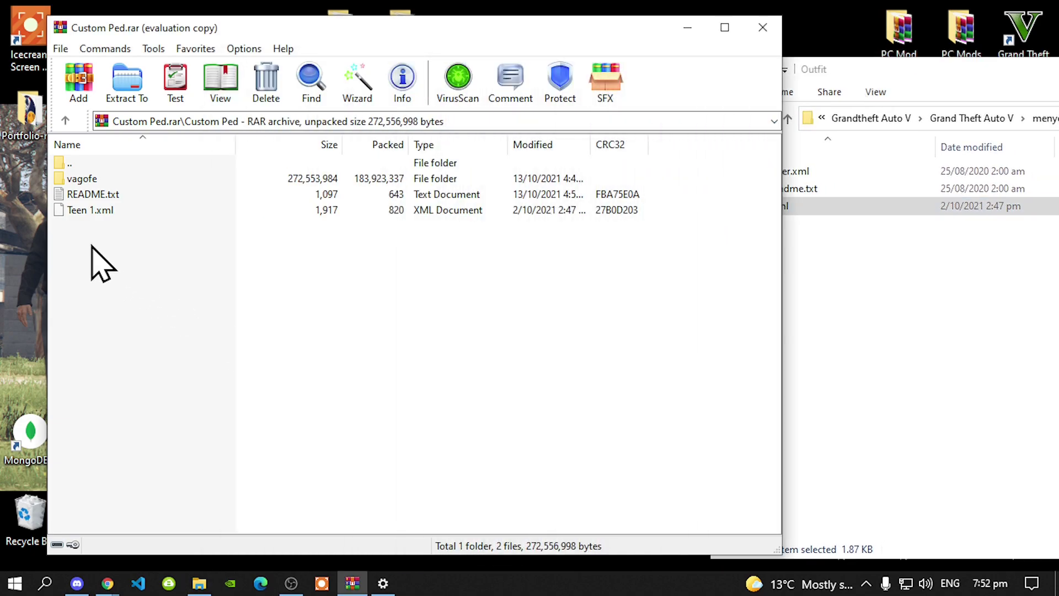
pyautogui.click(83, 211)
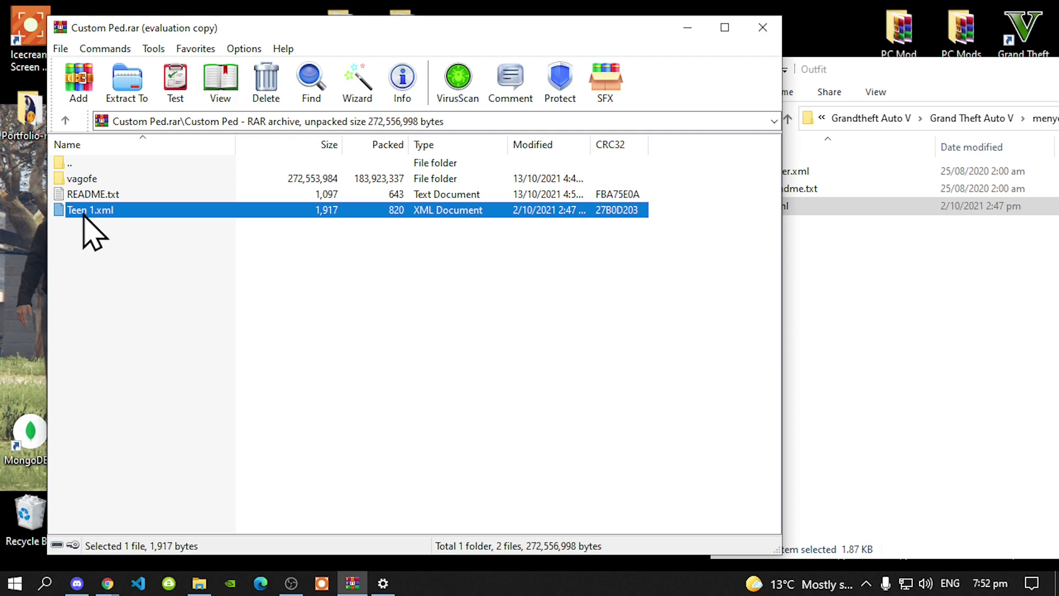
pyautogui.moveTo(84, 213); pyautogui.dragTo(897, 322)
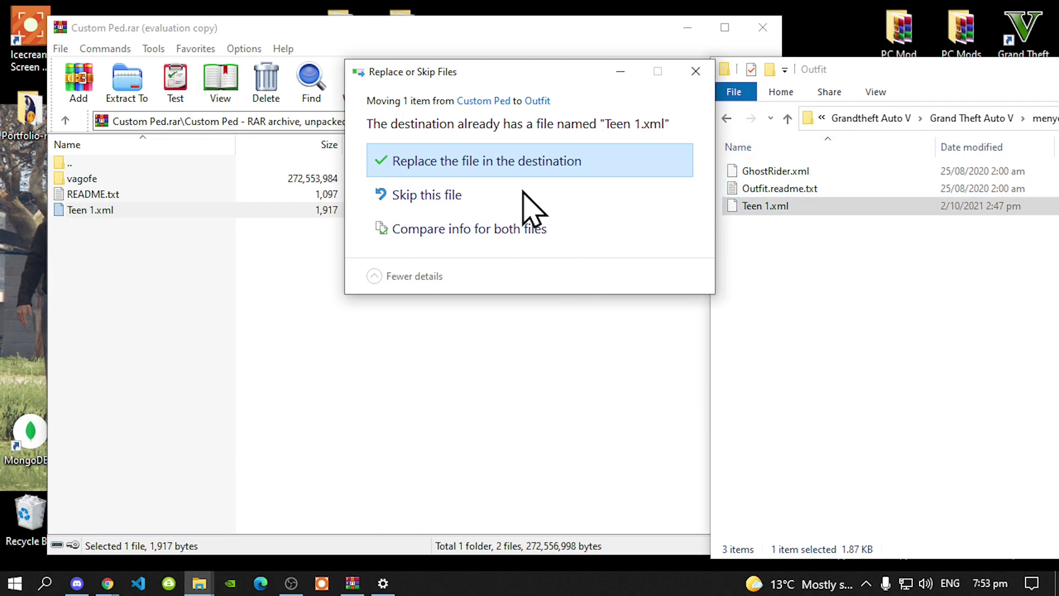
pyautogui.click(446, 166)
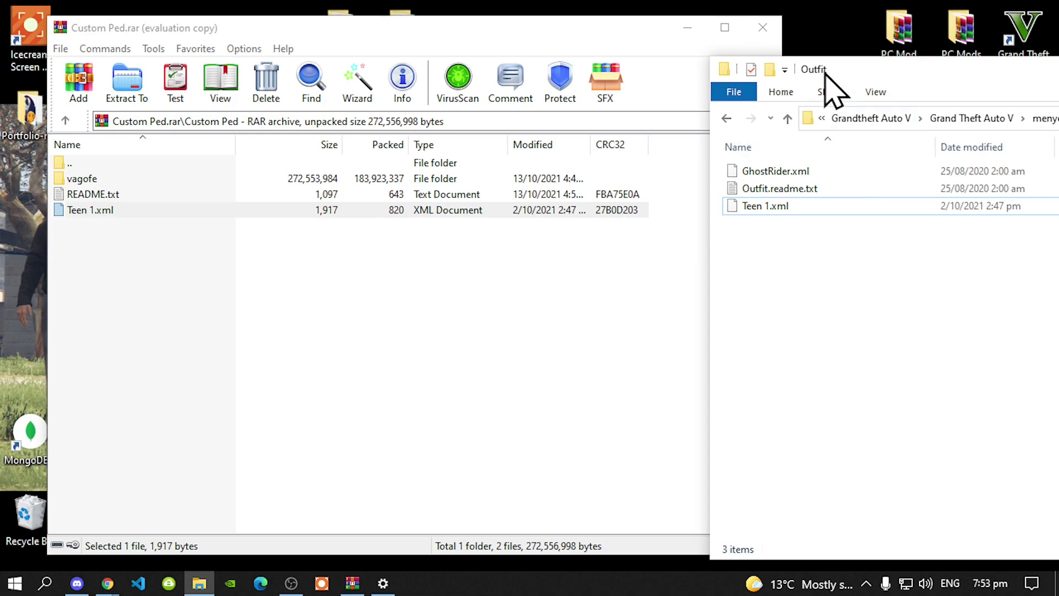
pyautogui.moveTo(825, 70); pyautogui.dragTo(378, 103)
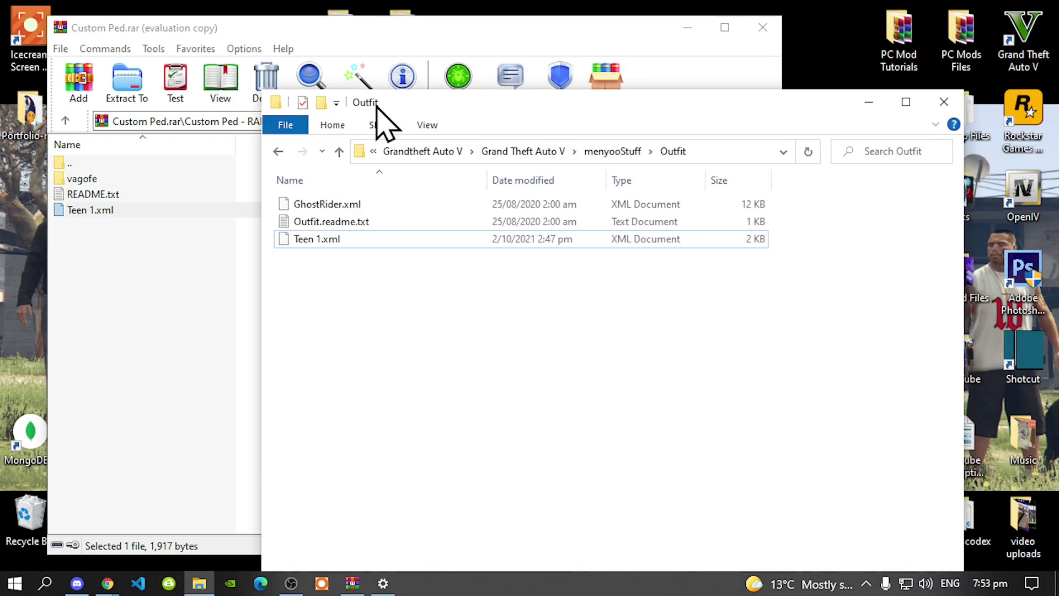
# - Refresh the Grand Theft Auto V folder, then close File Explorer and the WinRAR archive
pyautogui.click(523, 151)
pyautogui.rightClick(822, 325)
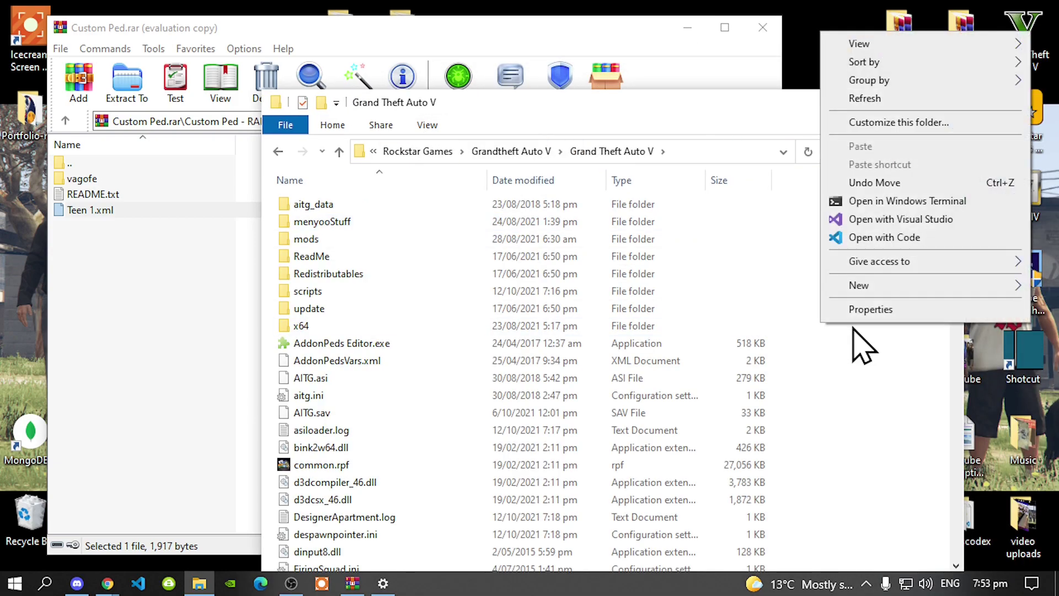
pyautogui.click(874, 98)
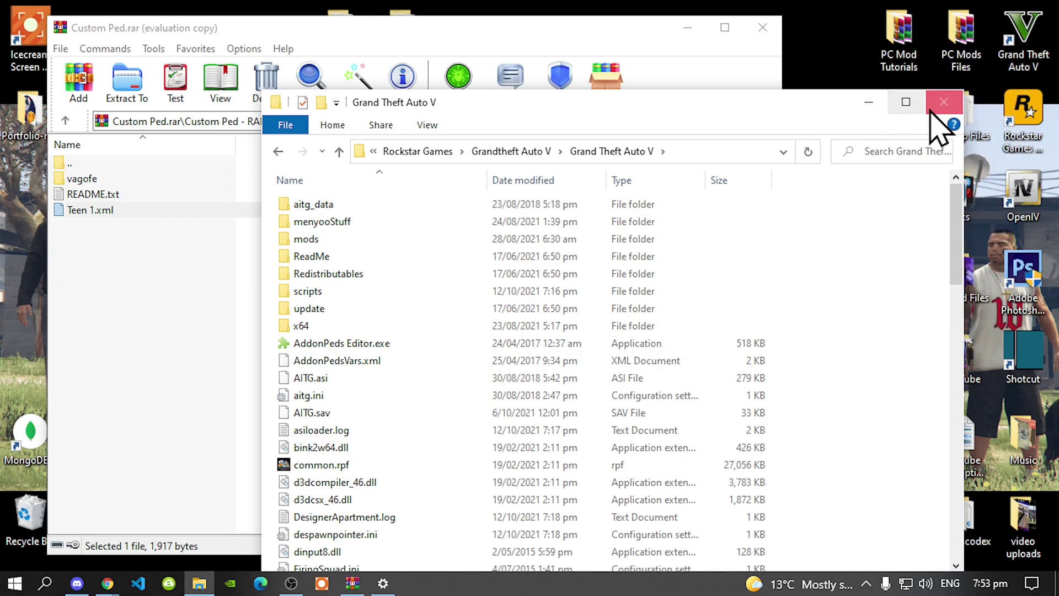
pyautogui.click(944, 103)
pyautogui.click(763, 28)
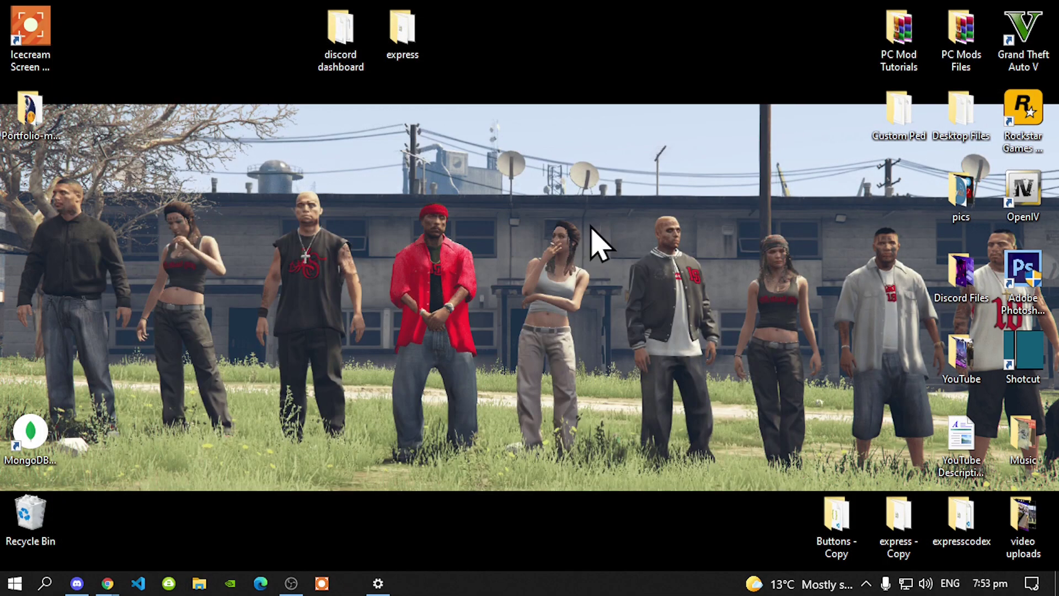
# - Refresh the desktop, walk the character around the parking lot with W and A, and open Menyoo with F8
pyautogui.rightClick(573, 194)
pyautogui.click(607, 236)
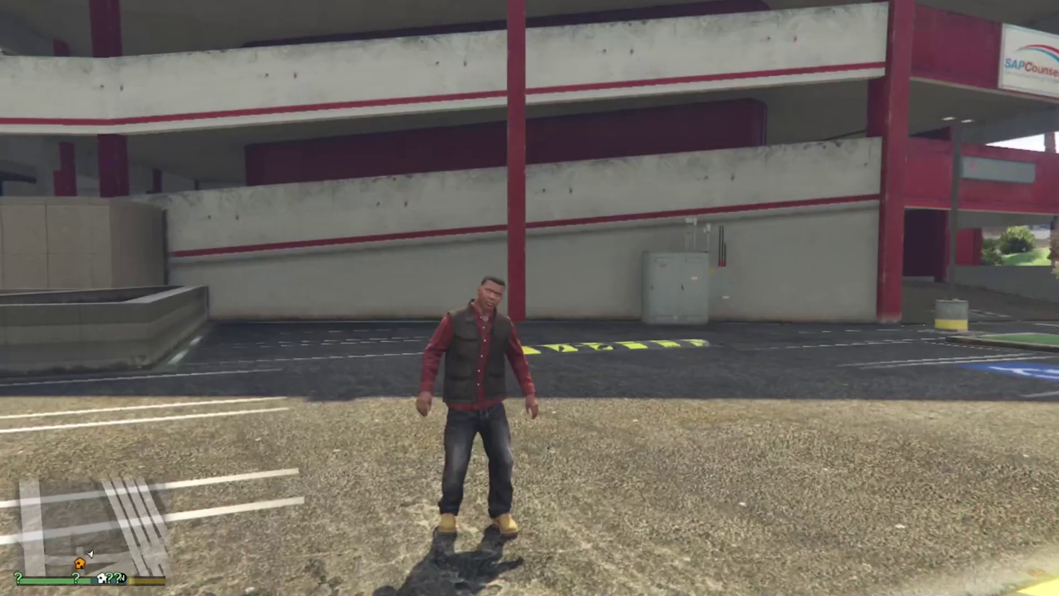
pyautogui.press('w')
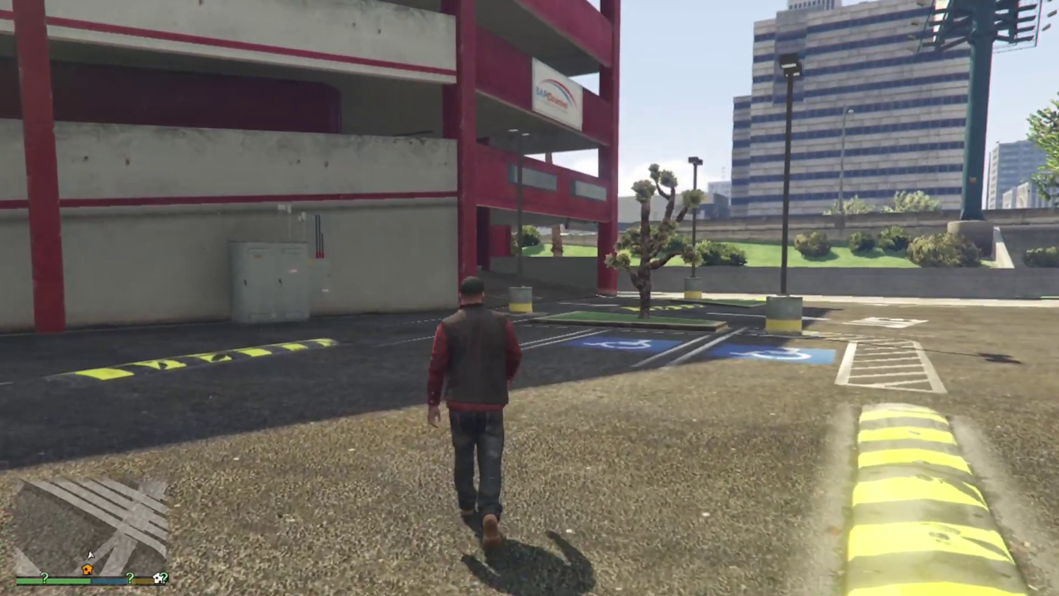
pyautogui.press('a')
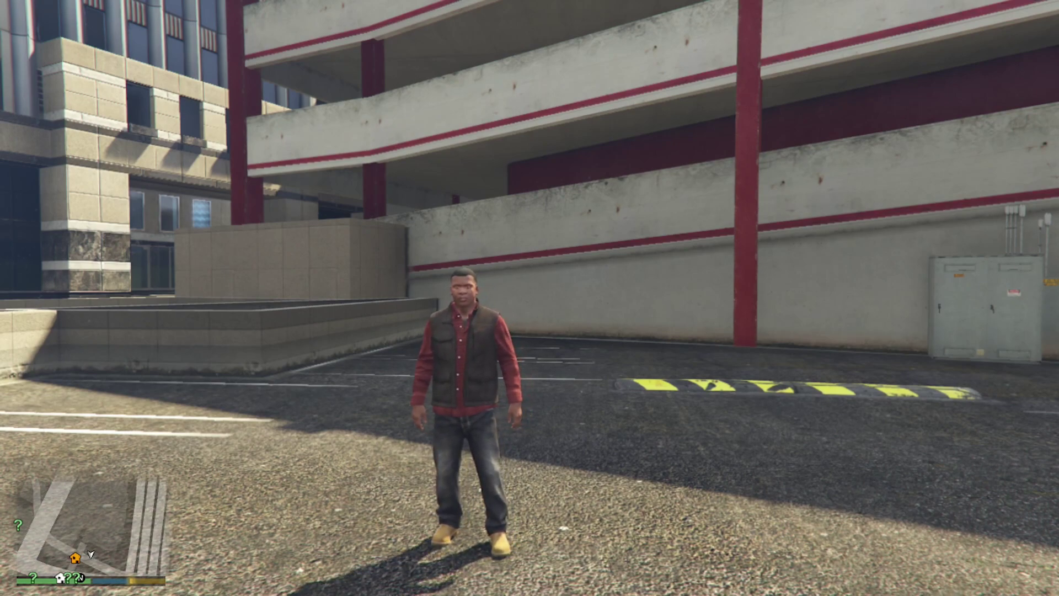
pyautogui.press('F8')
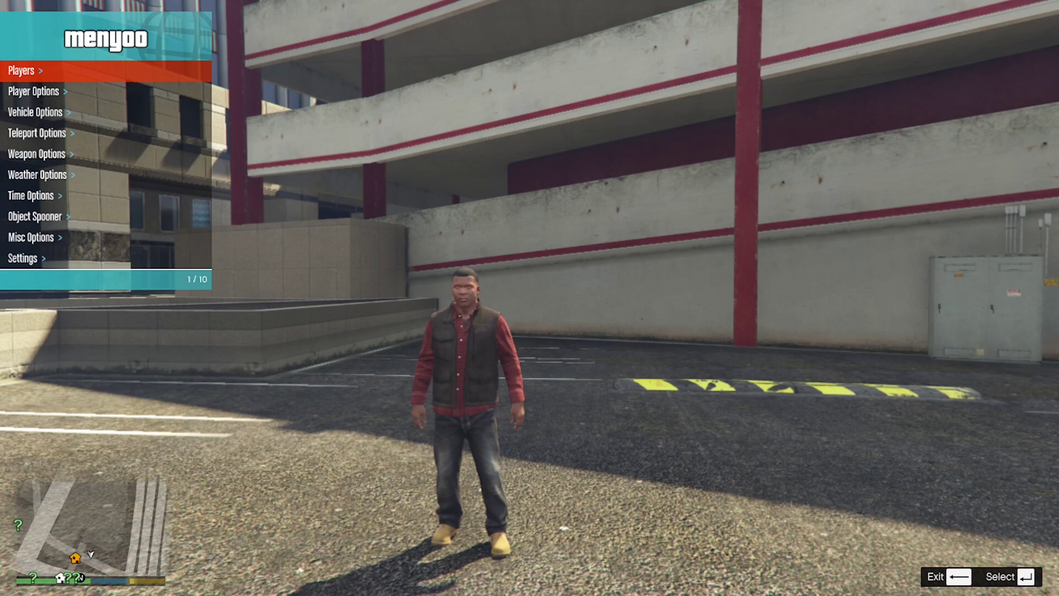
# - Apply the Teen 1.xml outfit from Player Options > Wardrobe > Outfits, then back out of Menyoo
pyautogui.press('Down')
pyautogui.press('Return')
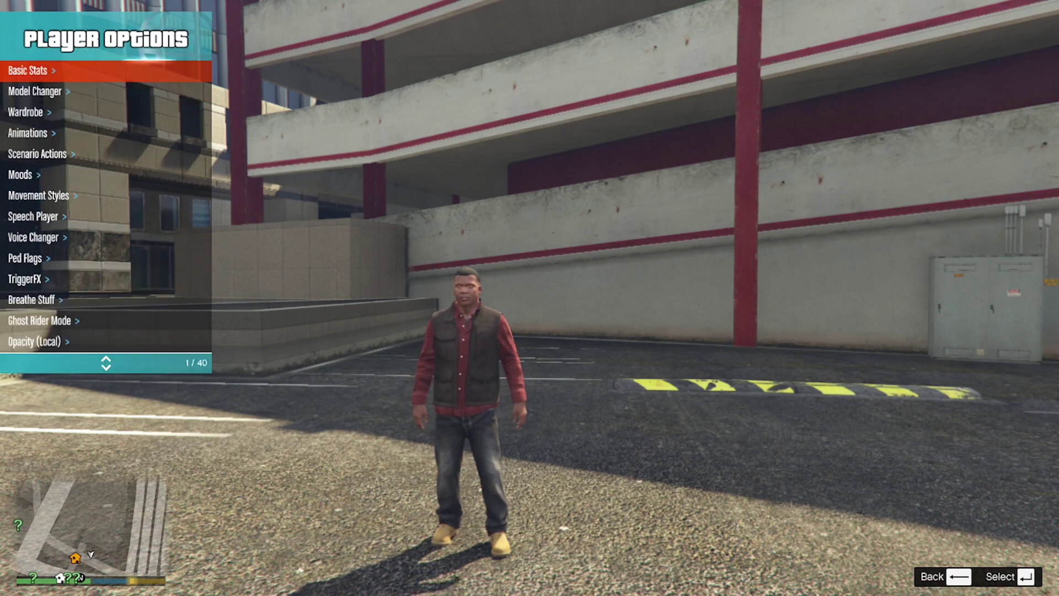
pyautogui.press('Down')
pyautogui.press('Down')
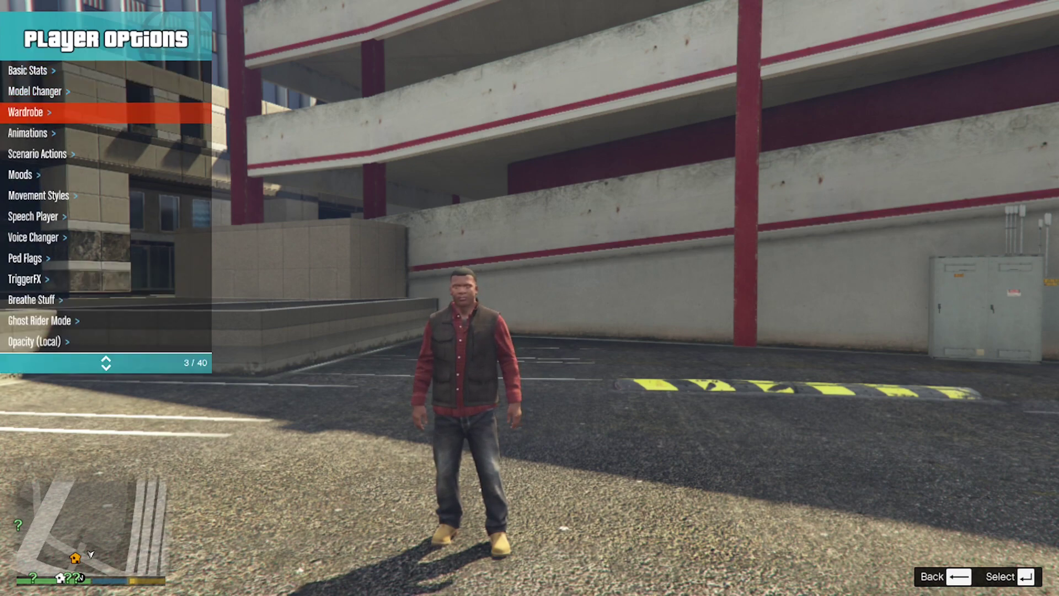
pyautogui.press('Return')
pyautogui.press('Down')
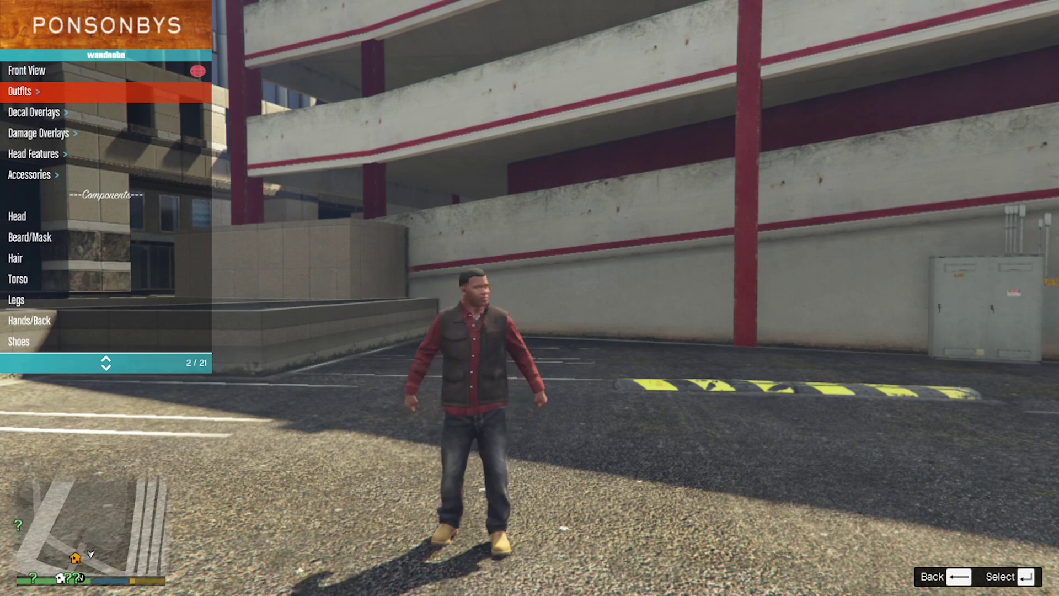
pyautogui.press('Return')
pyautogui.press('Down')
pyautogui.press('Down')
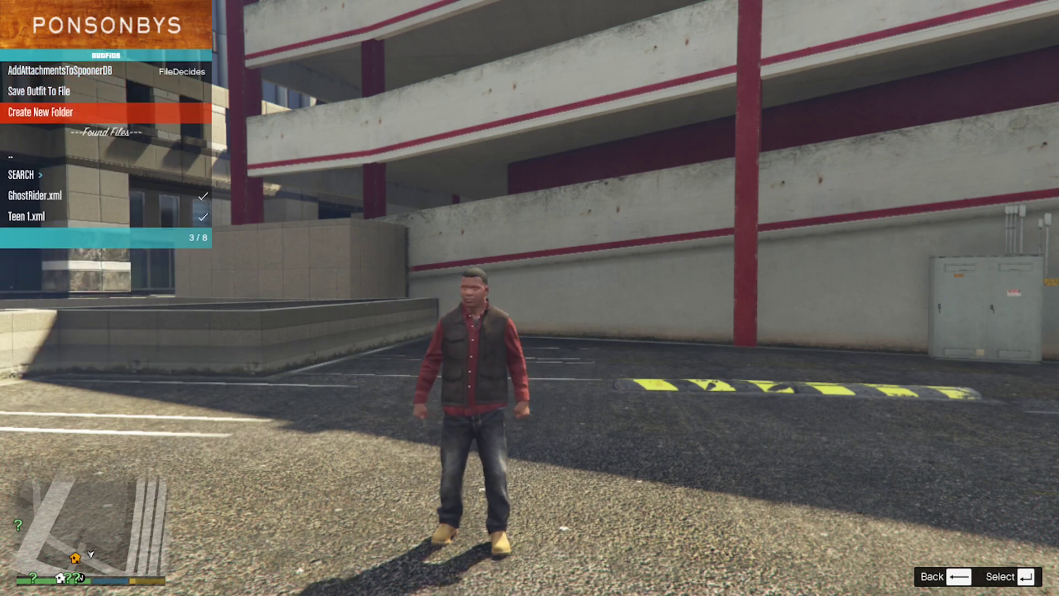
pyautogui.press('Down')
pyautogui.press('Down')
pyautogui.press('Down')
pyautogui.press('Return')
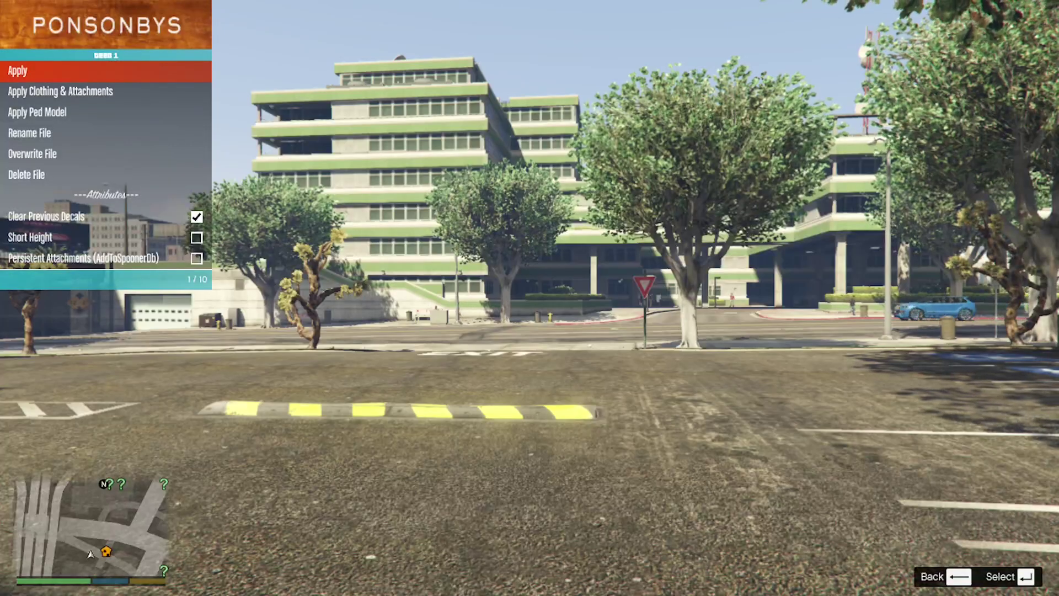
pyautogui.press('Return')
pyautogui.press('BackSpace')
pyautogui.press('BackSpace')
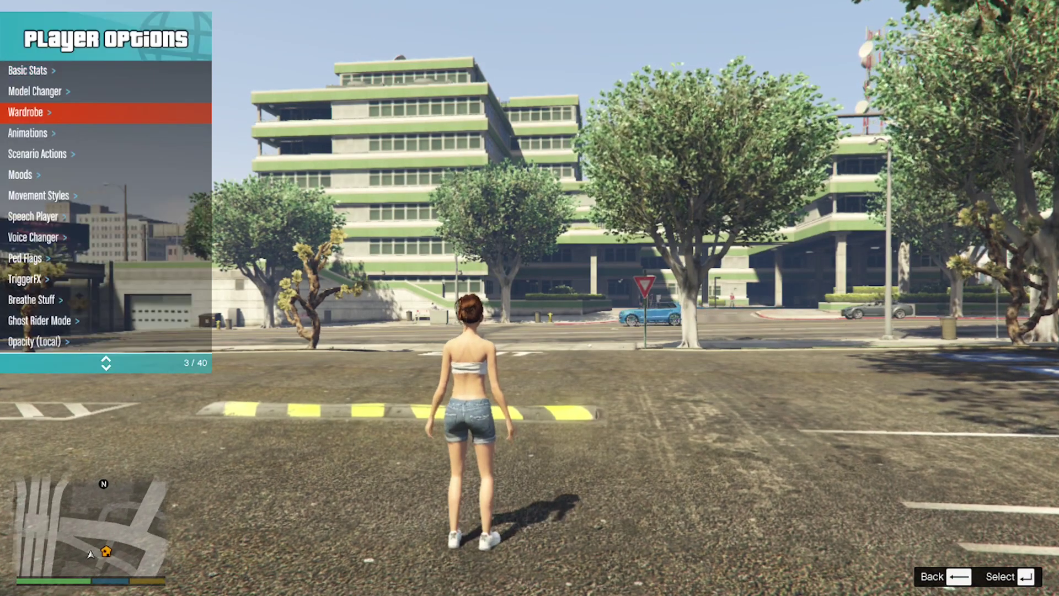
pyautogui.press('BackSpace')
# - Walk the teen character around, cycle camera views with V, and open Menyoo with F8
pyautogui.press('s')
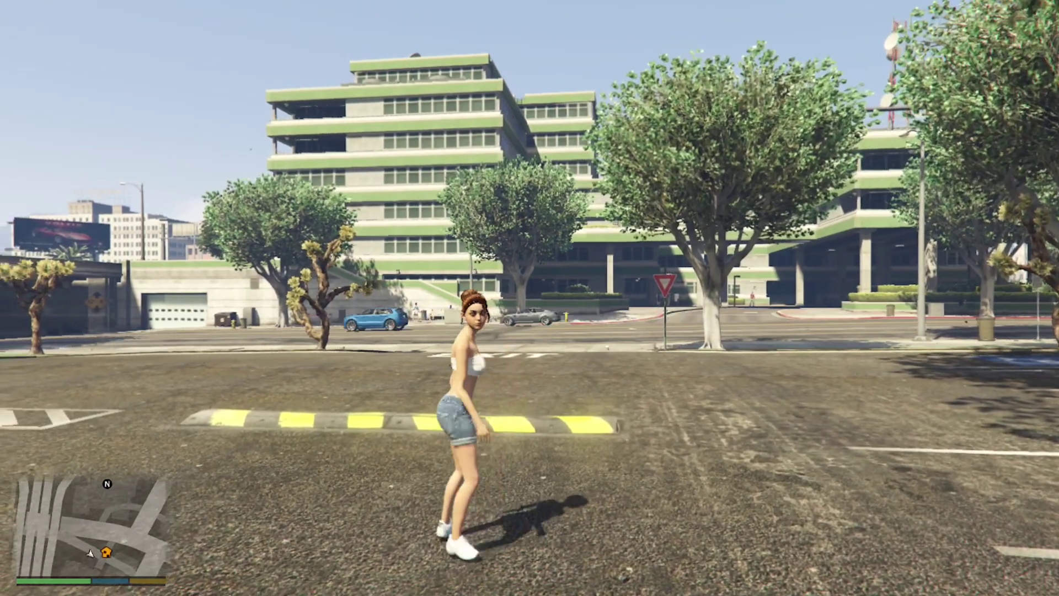
pyautogui.press('s')
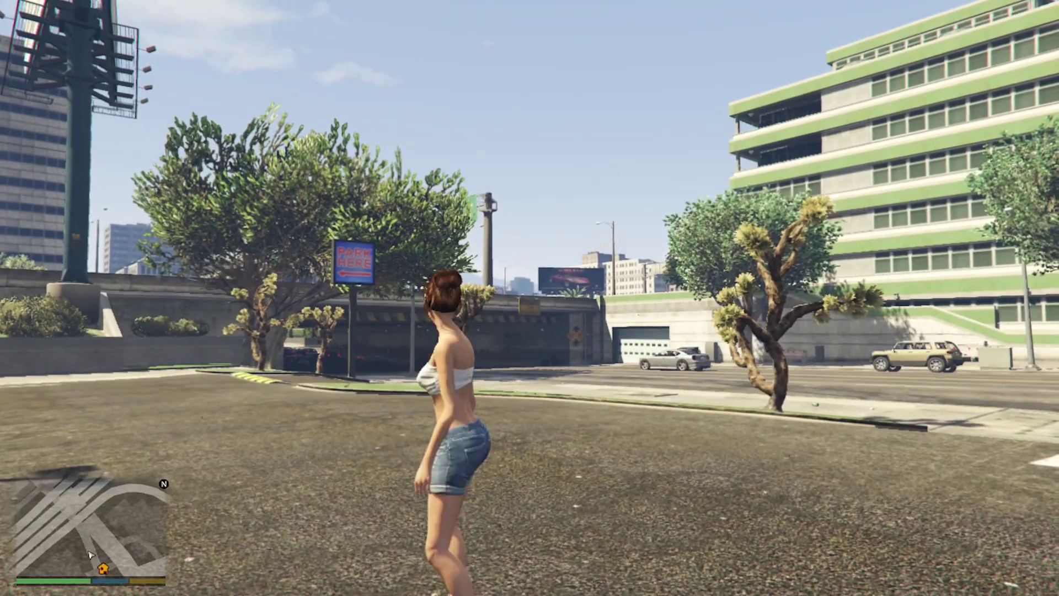
pyautogui.press('v')
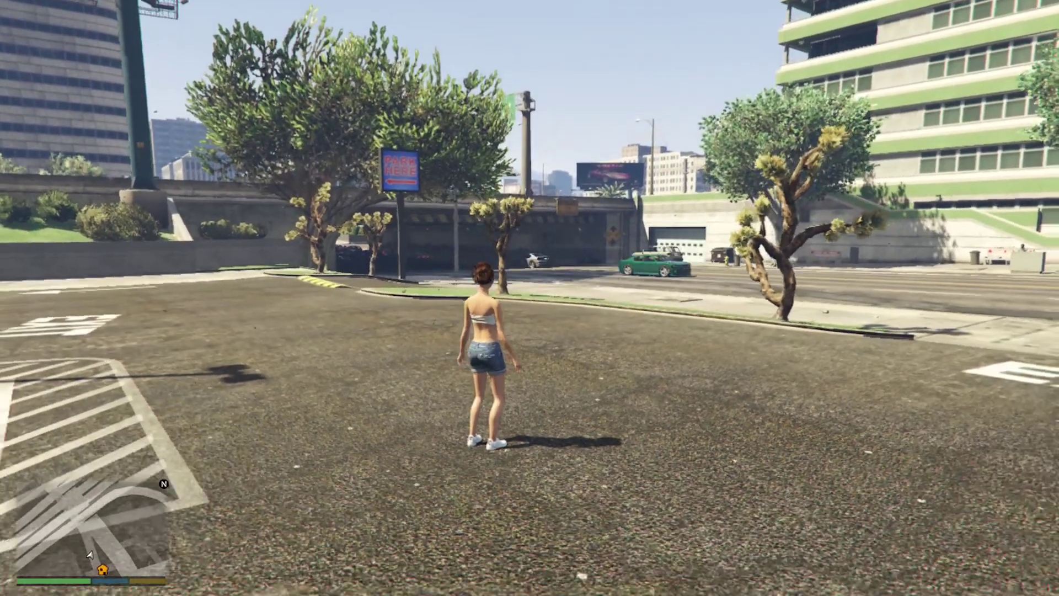
pyautogui.press('v')
pyautogui.press('v')
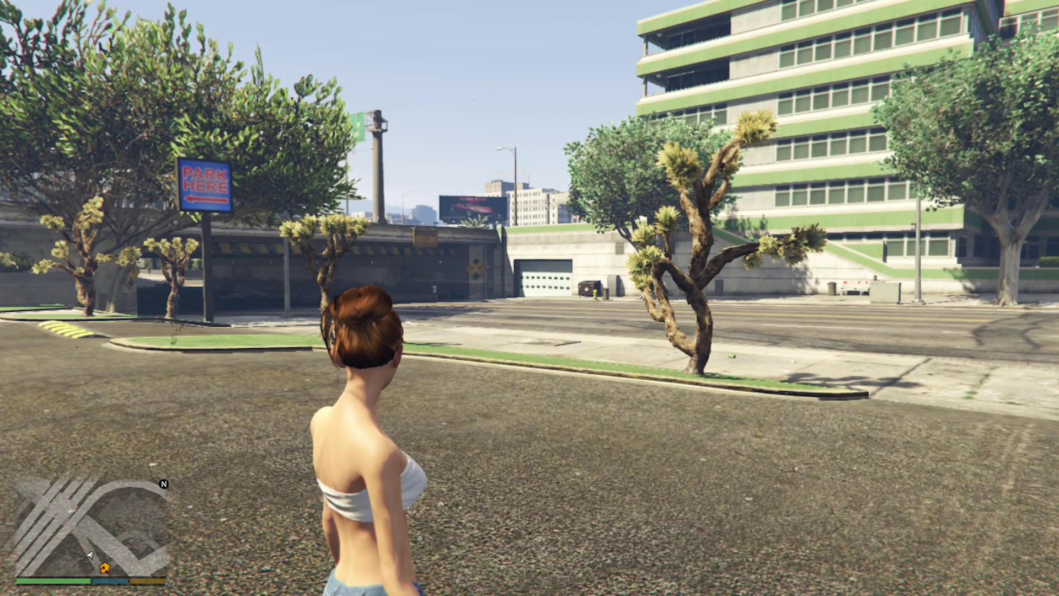
pyautogui.press('F8')
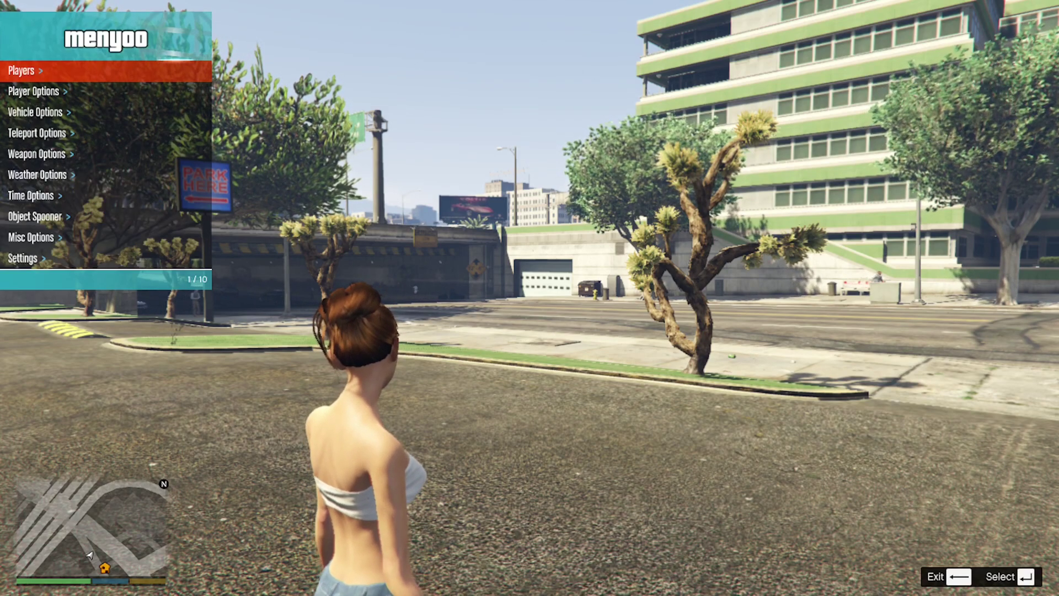
# - Open the Torso component under Player Options > Wardrobe in Menyoo
pyautogui.press('Down')
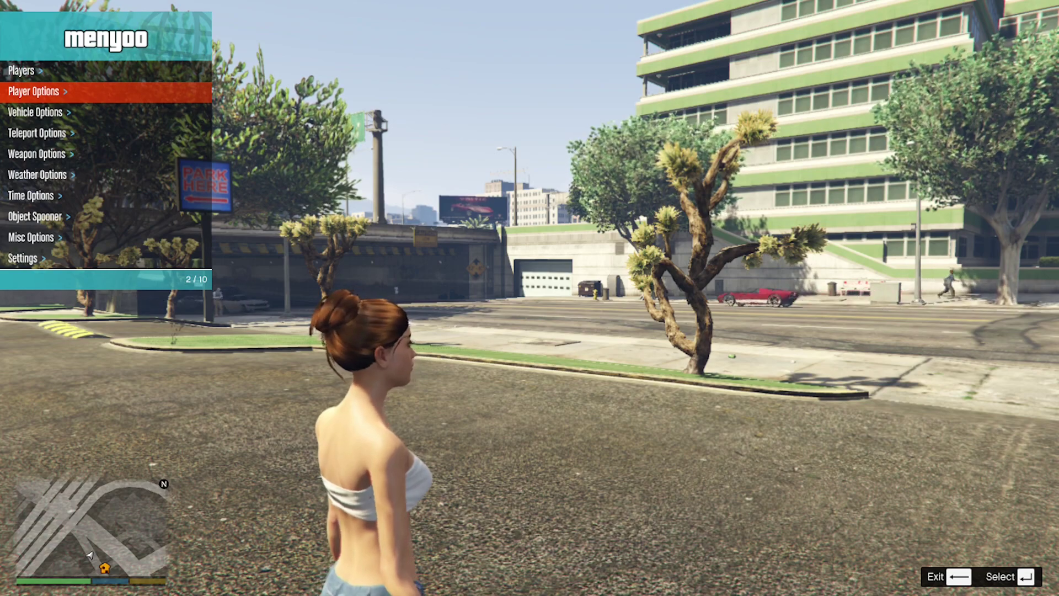
pyautogui.press('Return')
pyautogui.press('Down')
pyautogui.press('Down')
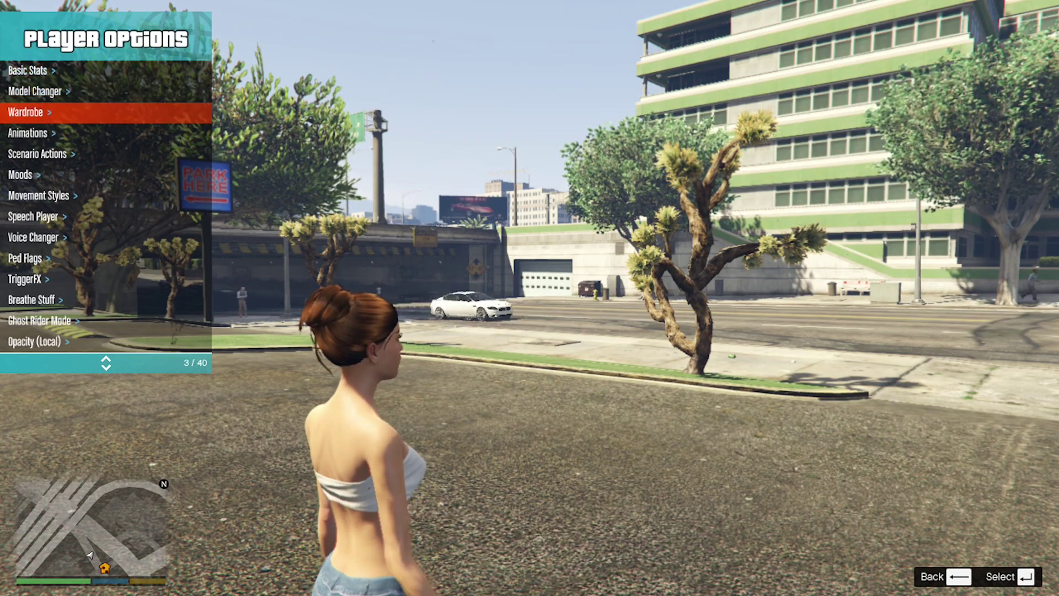
pyautogui.press('Return')
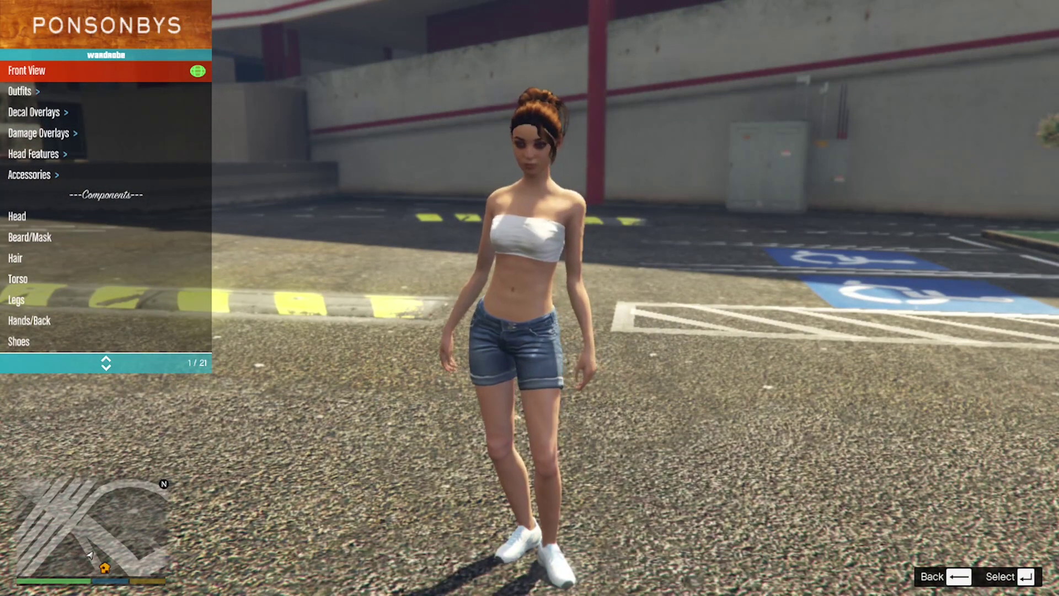
pyautogui.press('Down')
pyautogui.press('Down')
pyautogui.press('Down')
pyautogui.press('Down')
pyautogui.press('Down')
pyautogui.press('Down')
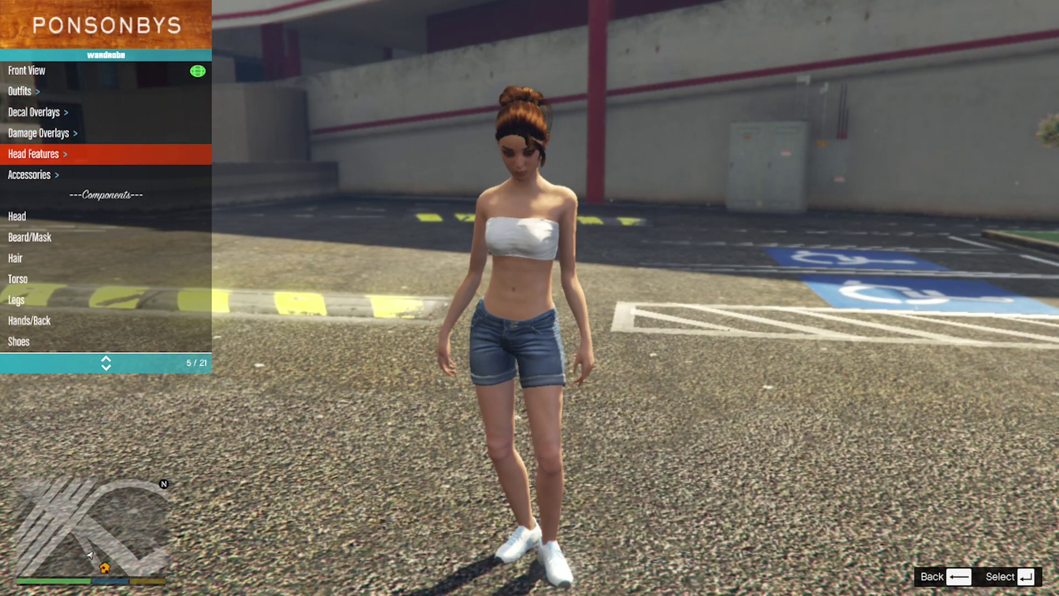
pyautogui.press('Down')
pyautogui.press('Down')
pyautogui.press('Down')
pyautogui.press('Down')
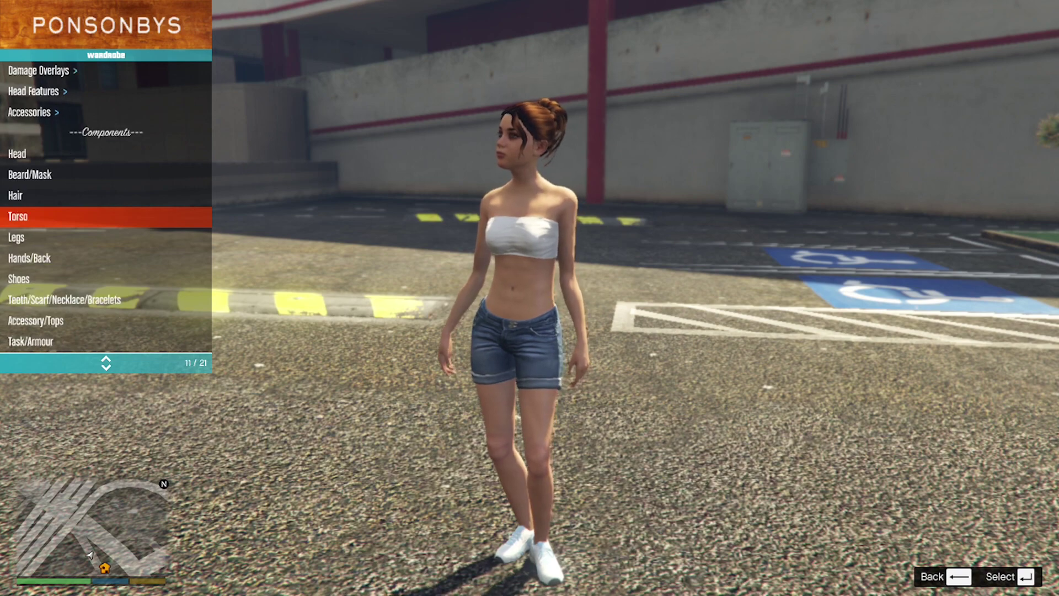
pyautogui.press('Return')
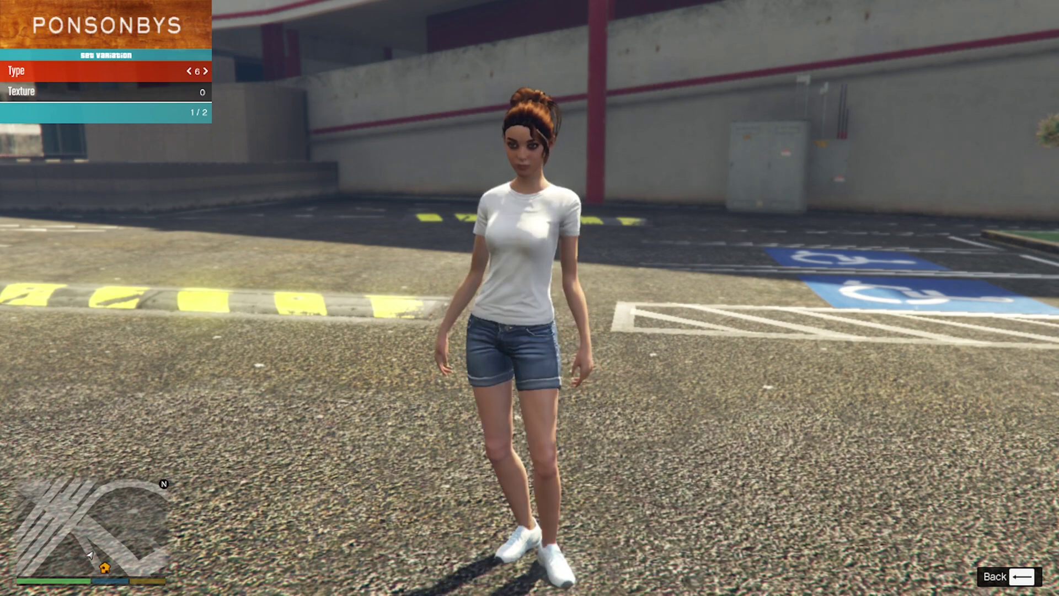
# - Cycle through torso types, settle on the white tube top, and close the trainer menu
pyautogui.press('Left')
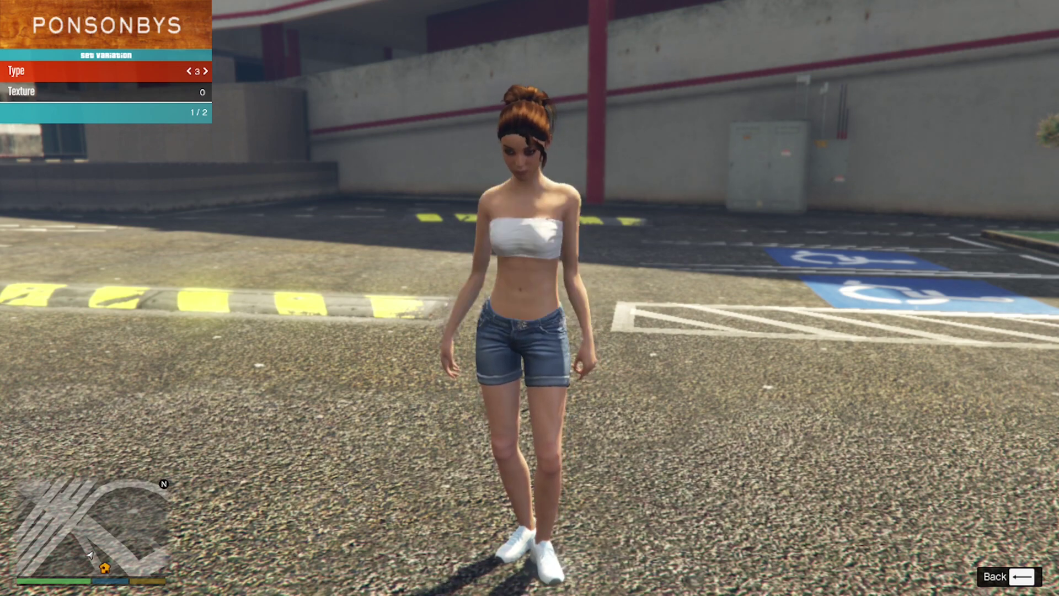
pyautogui.press('Left')
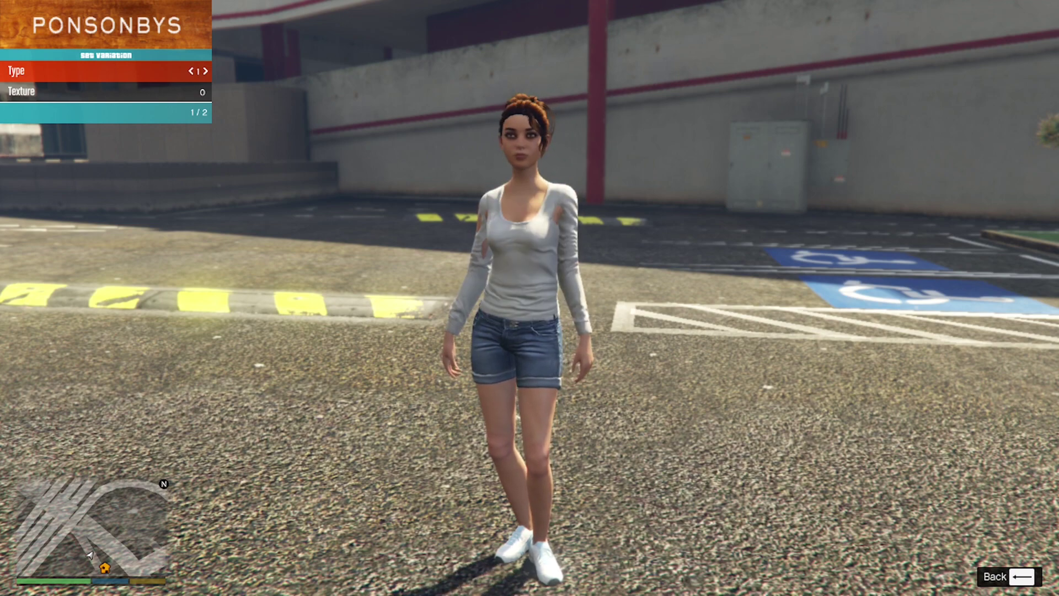
pyautogui.press('Right')
pyautogui.press('Right')
pyautogui.press('Right')
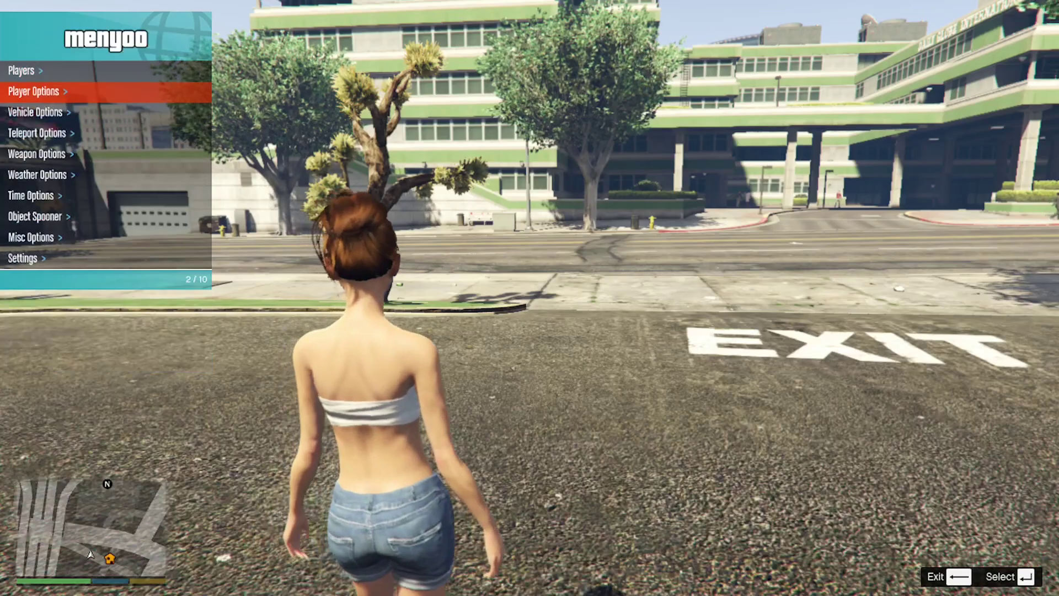
pyautogui.press('F8')
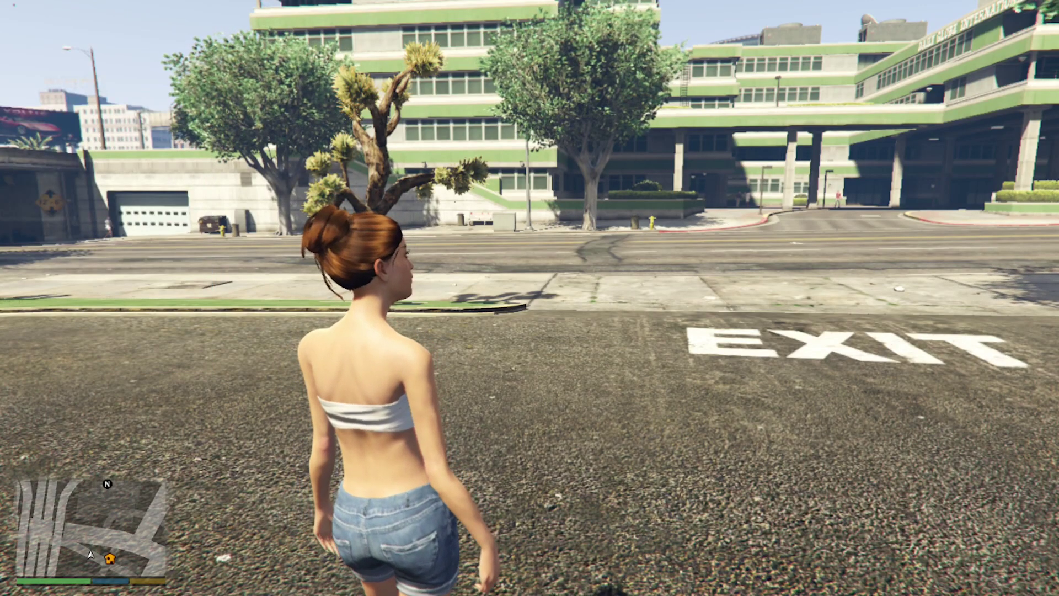